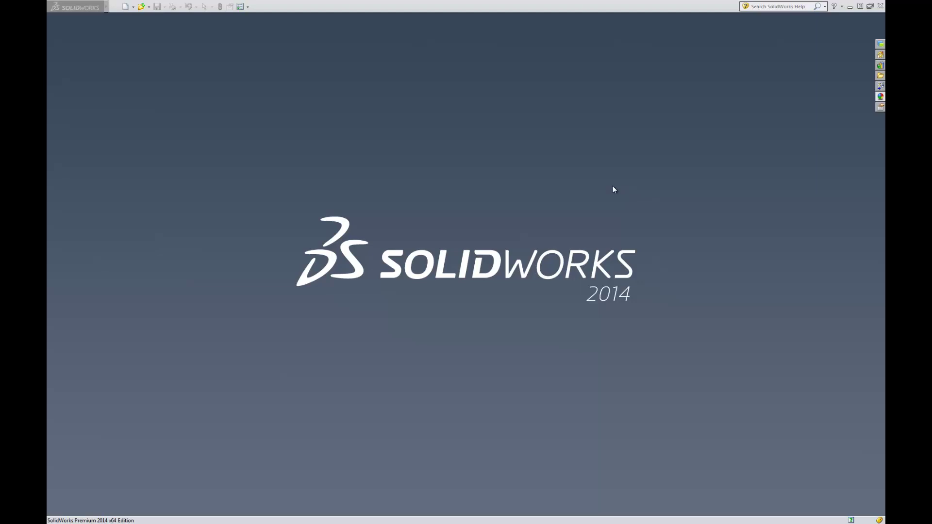
Create a new part document and start a sketch on the Top Plane.
left_click(125, 7)
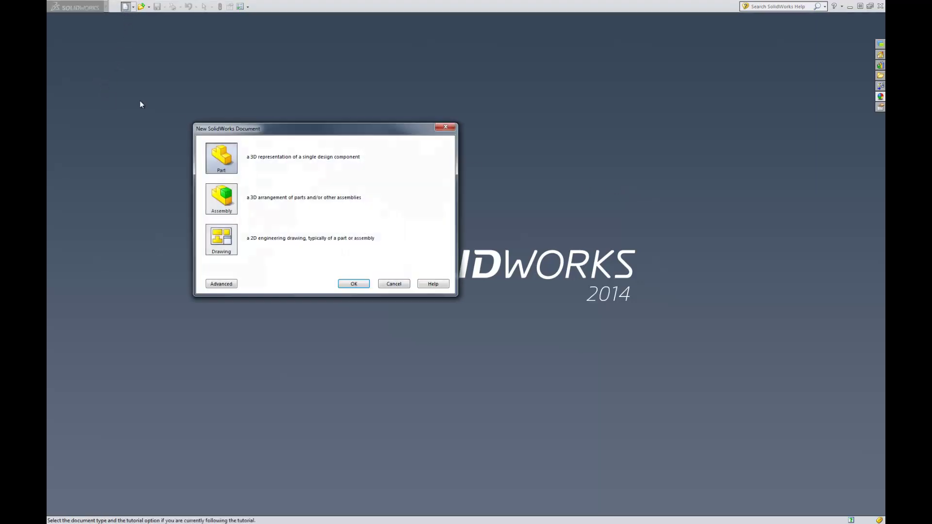
left_click(360, 287)
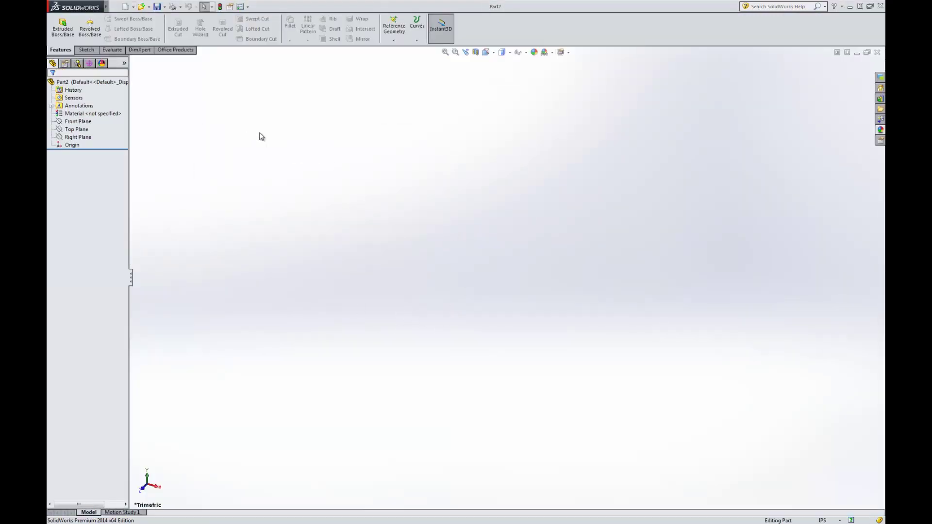
left_click(87, 50)
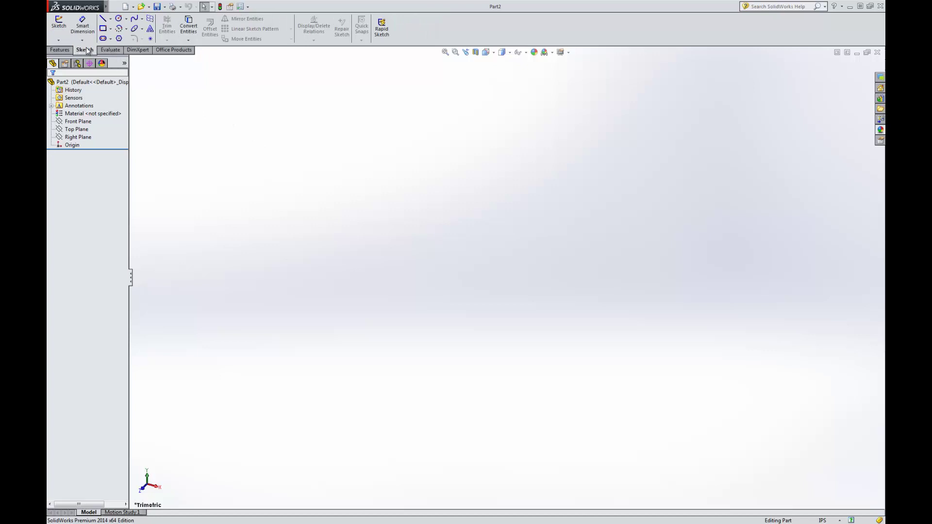
left_click(58, 27)
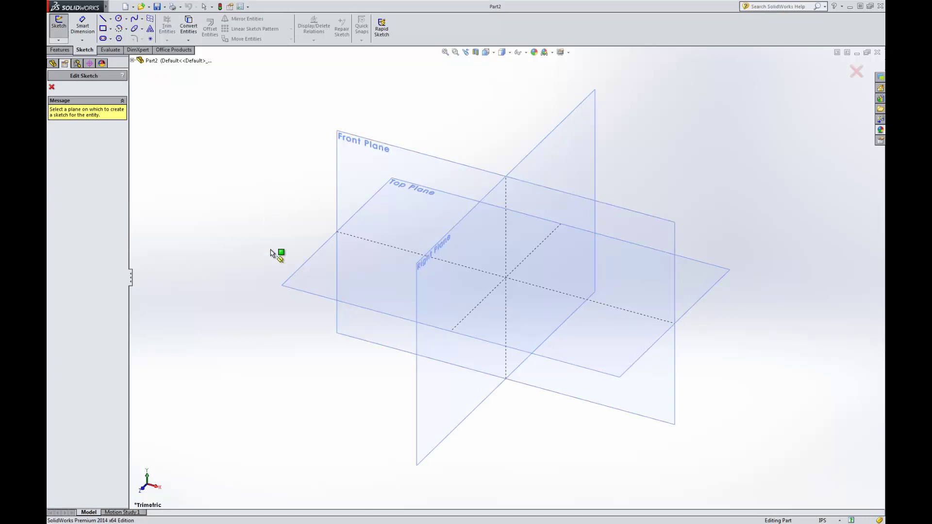
left_click(316, 259)
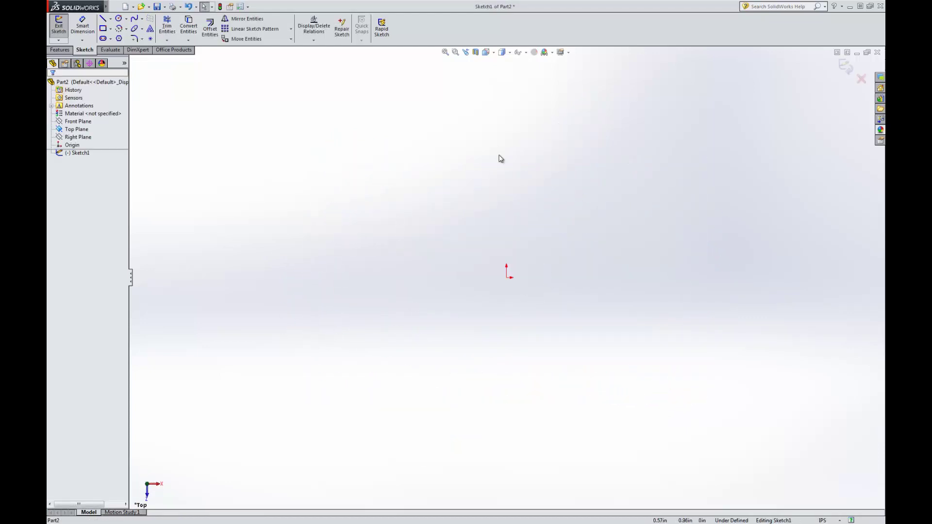
Sketch a corner rectangle around the origin, about 3.76 in wide and 2.53 in high.
left_click(103, 28)
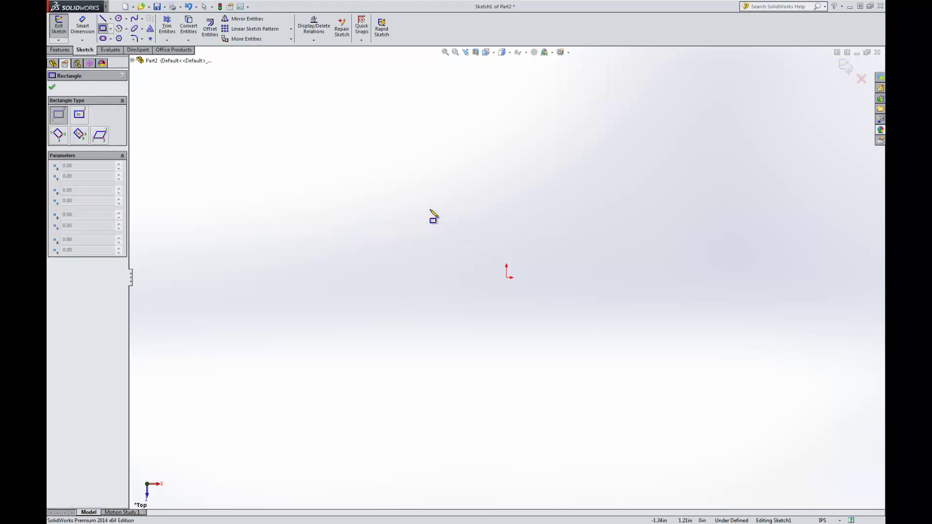
left_click_drag(413, 200, 549, 292)
left_click_drag(592, 324, 626, 343)
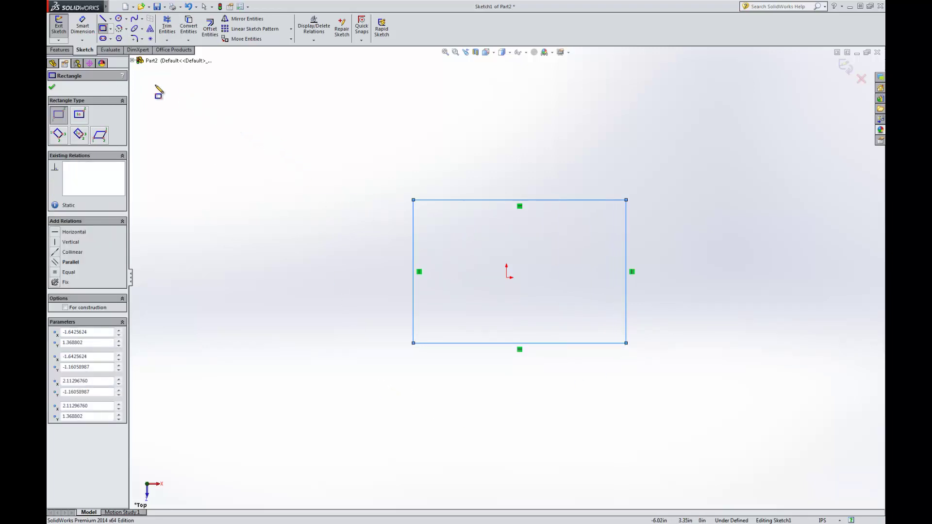
left_click(52, 88)
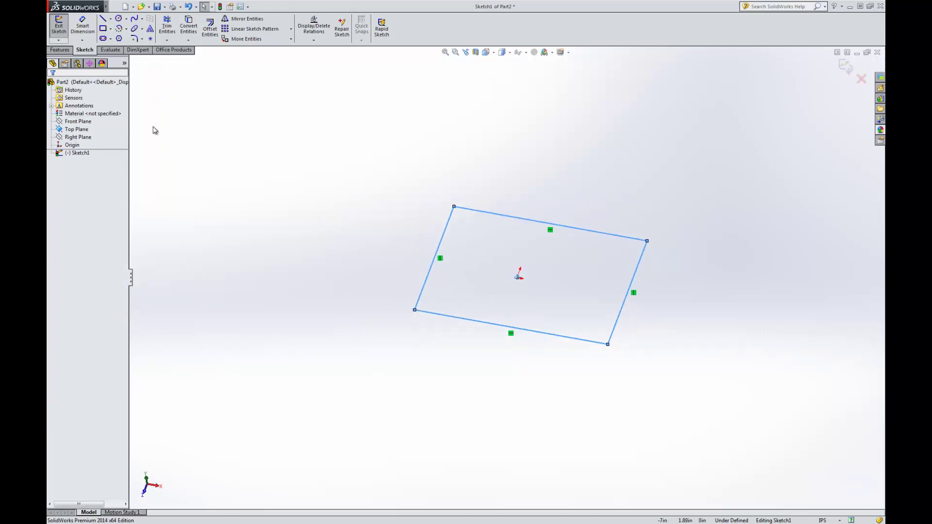
left_click(500, 237)
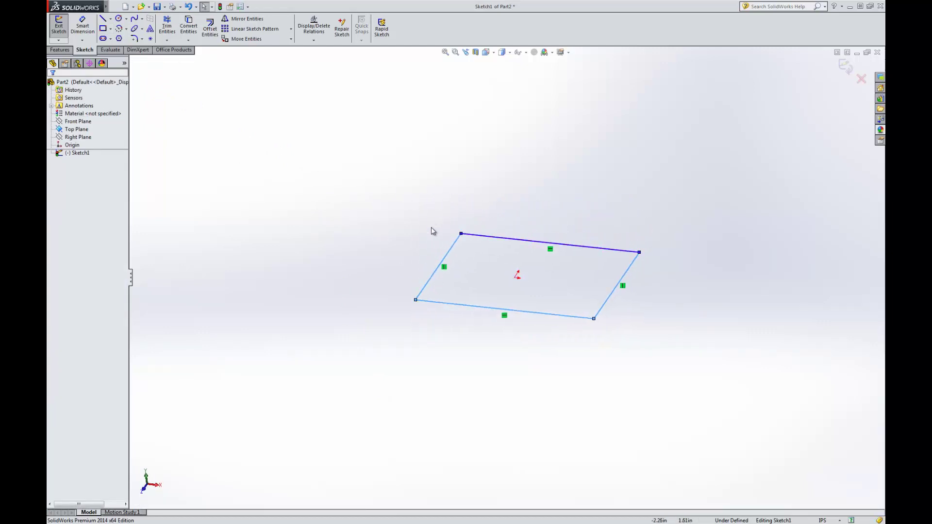
Start a blind boss extrusion of the rectangle and pull its depth upward to 0.80 in.
left_click(60, 50)
left_click(64, 32)
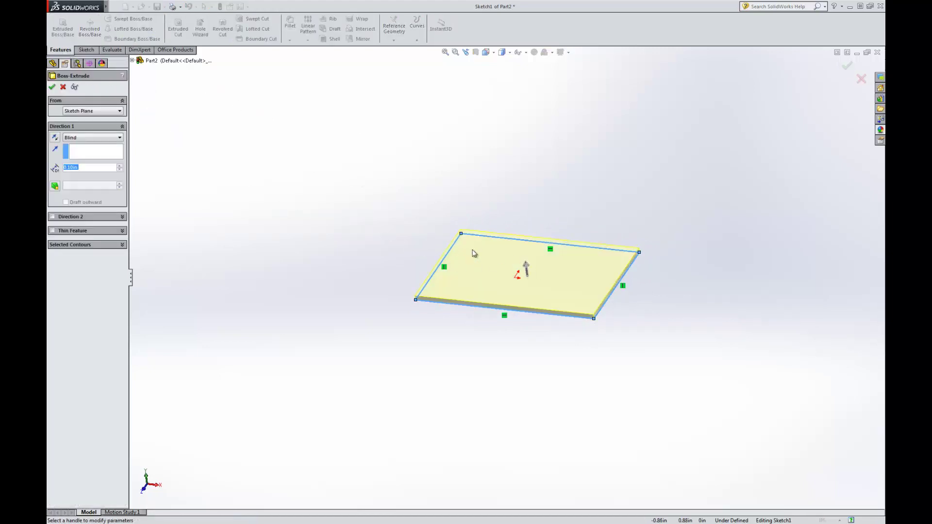
scroll(588, 323, "down", 5)
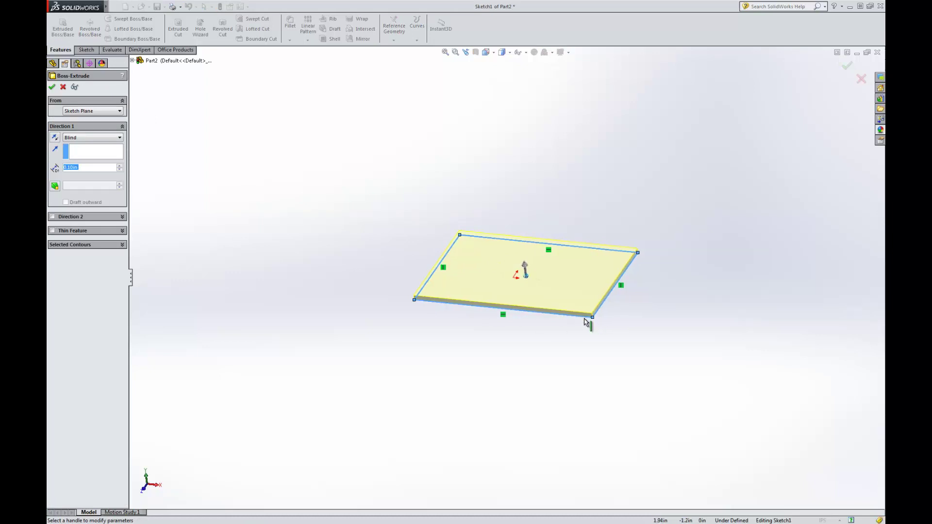
scroll(575, 316, "down", 5)
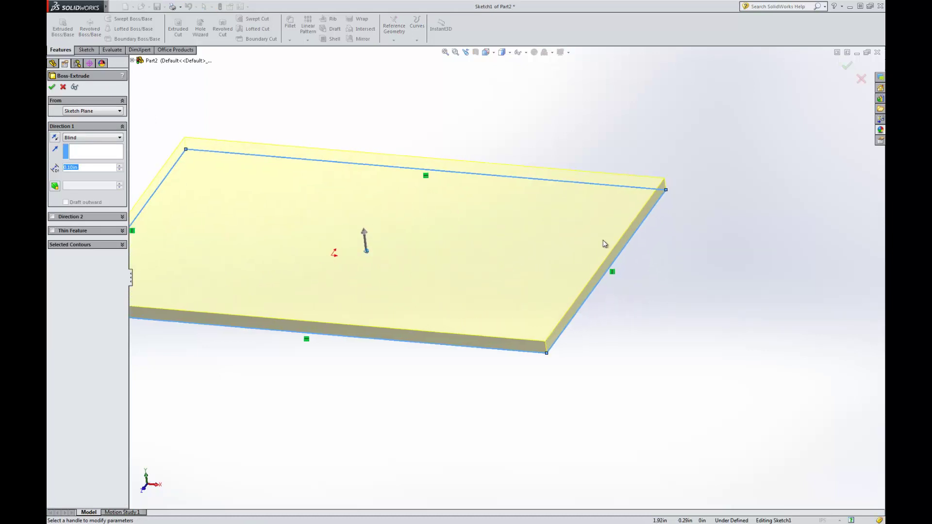
scroll(646, 208, "up", 5)
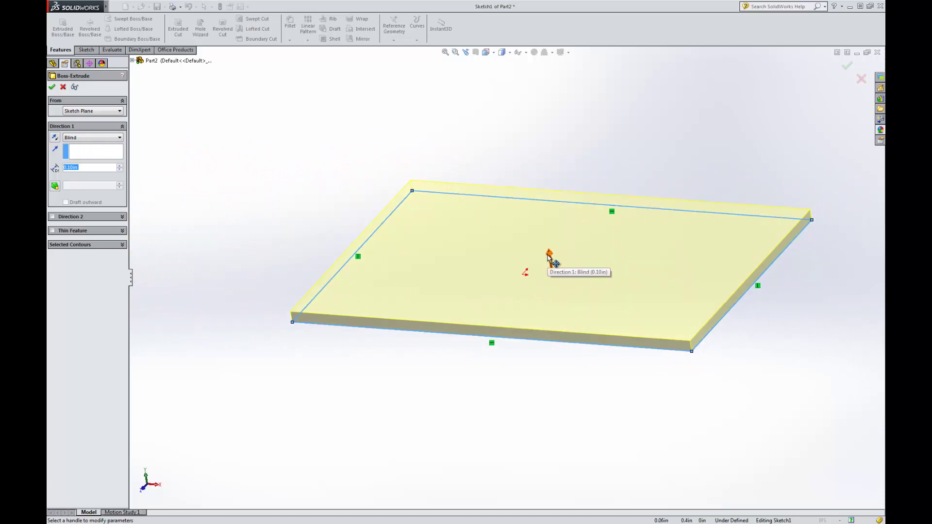
mouse_move(549, 257)
left_mouse_down()
mouse_move(526, 148)
mouse_move(527, 209)
mouse_move(549, 214)
mouse_move(533, 202)
mouse_move(564, 226)
mouse_move(551, 141)
mouse_move(563, 229)
mouse_move(563, 197)
left_mouse_up()
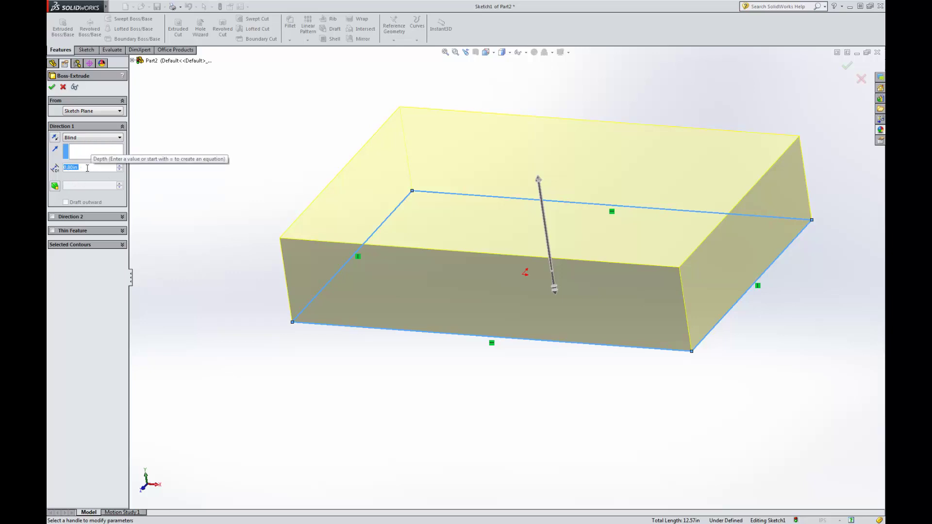
Set the base extrusion's depth to 0.5 in and finish the feature.
left_click(88, 168)
double_click(88, 168)
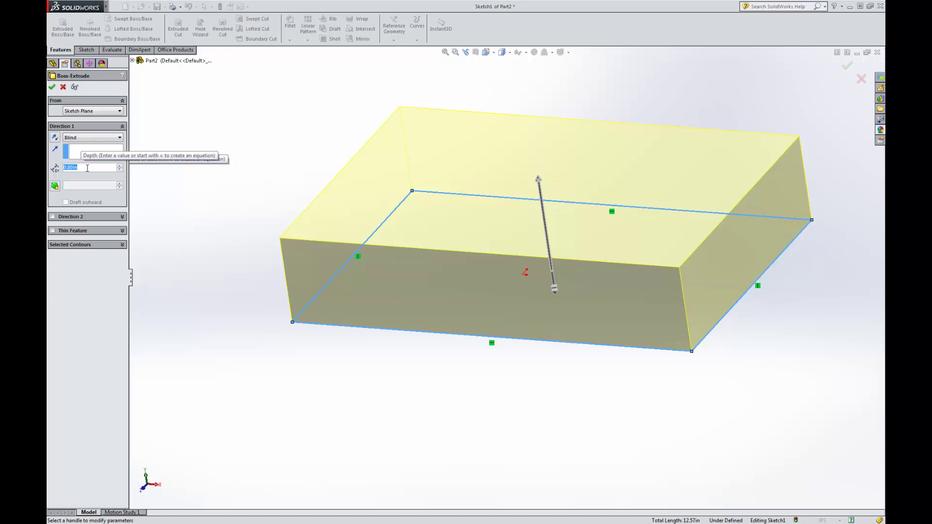
type("0.5")
key("Return")
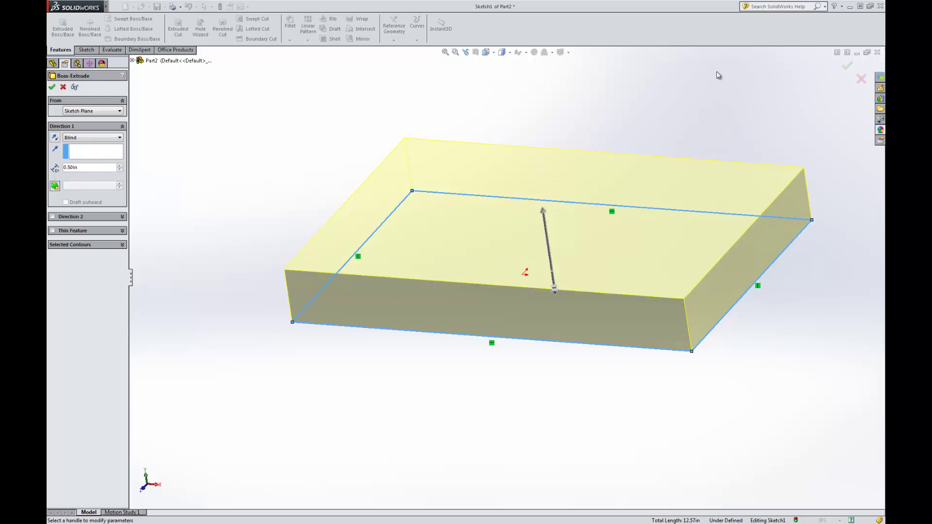
left_click(844, 69)
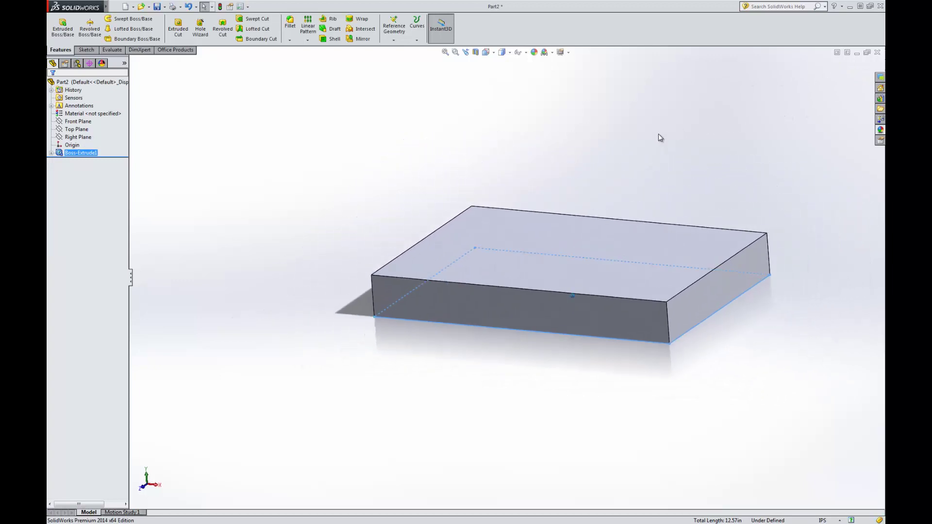
left_click(703, 151)
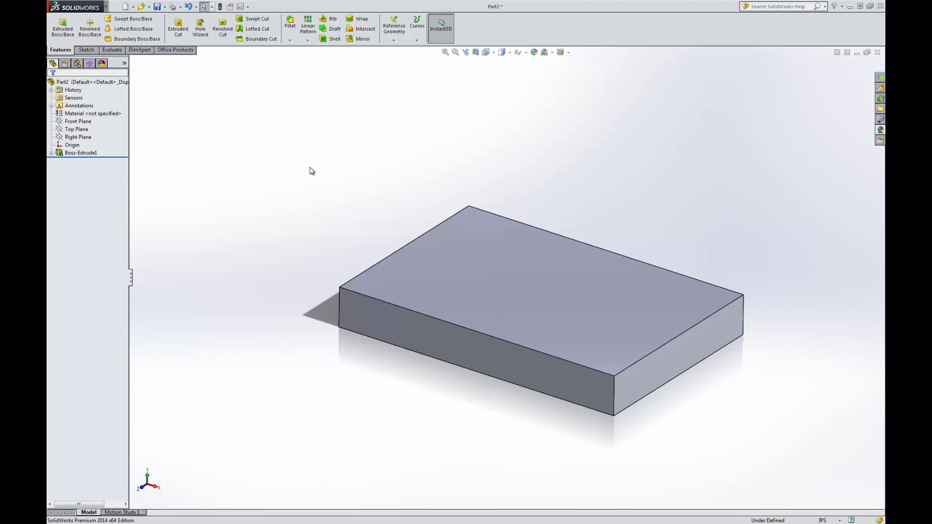
On the block's top face, sketch a corner rectangle about 0.49 in wide along the full short edge at the negative X end.
left_click(85, 50)
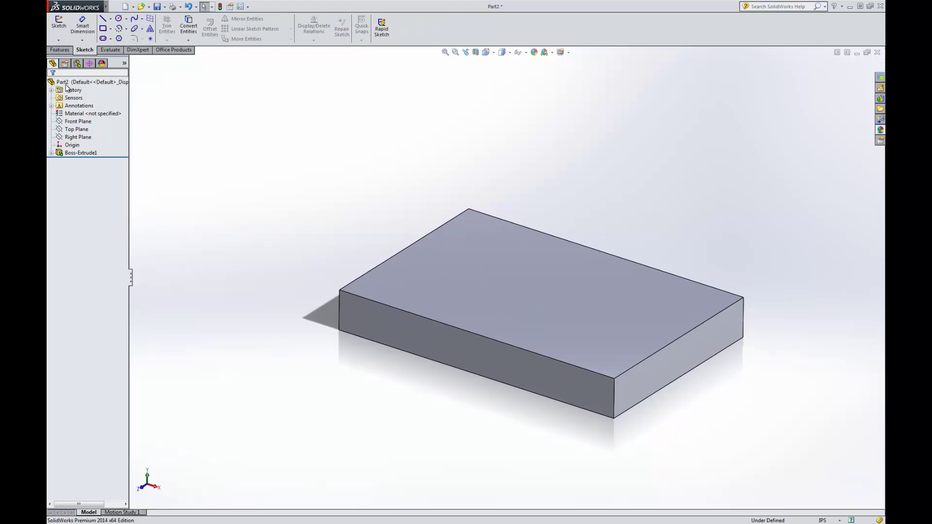
left_click(59, 24)
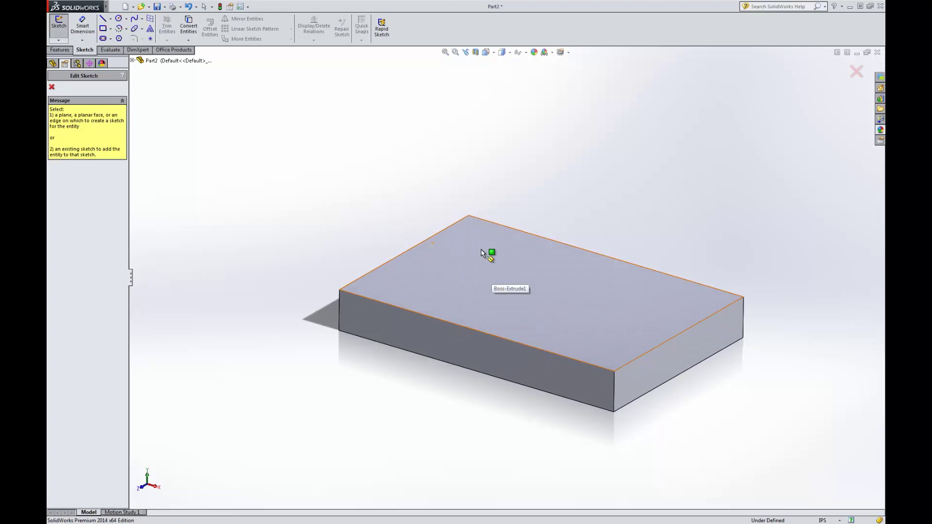
left_click(485, 253)
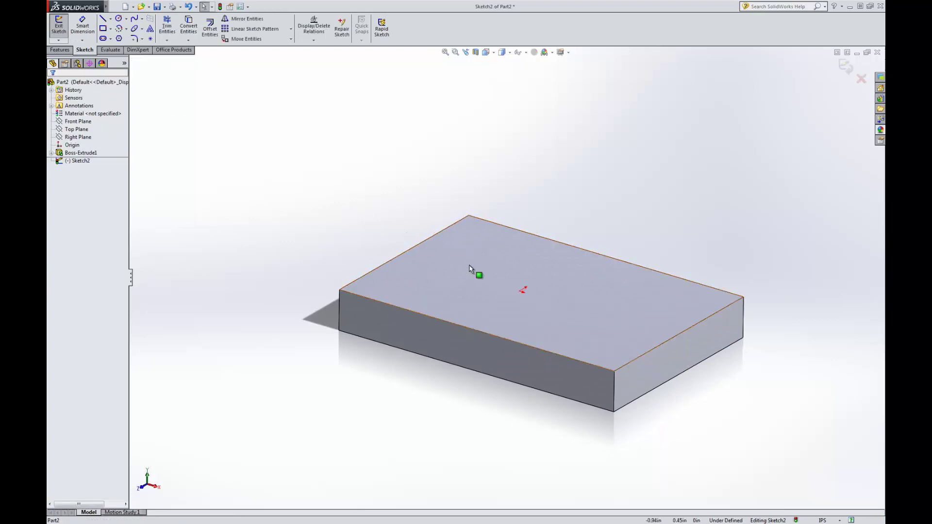
left_click(103, 28)
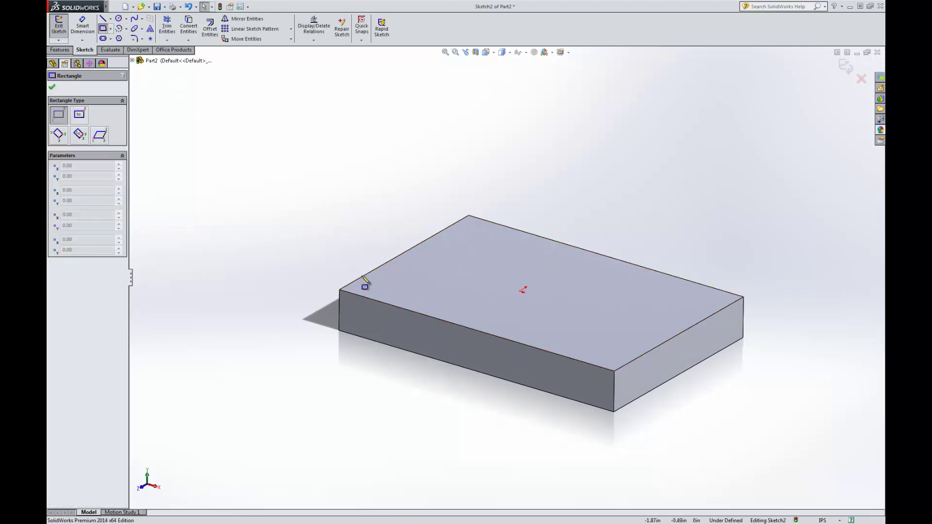
left_click(342, 290)
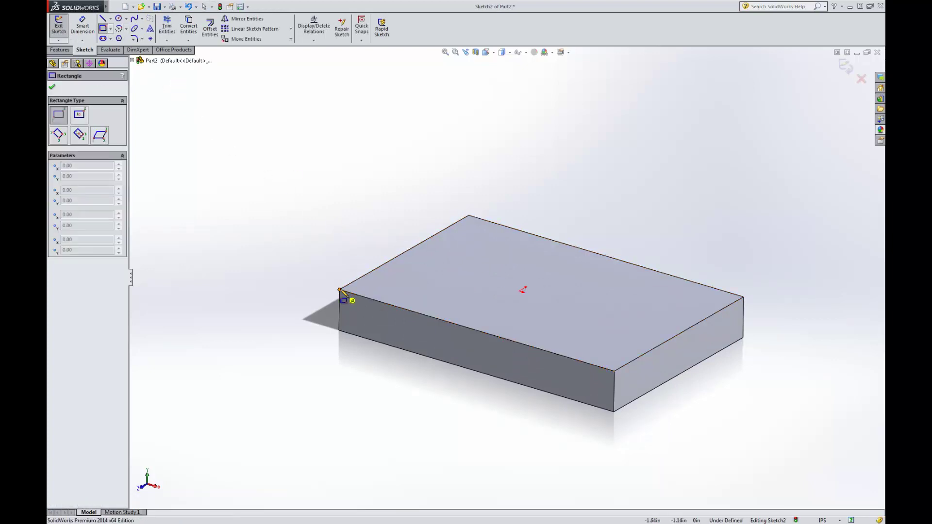
left_click(505, 225)
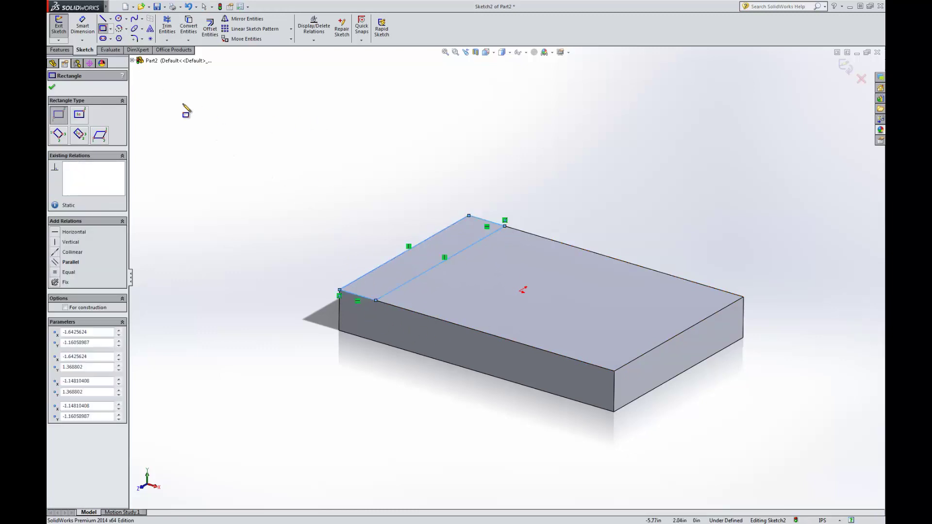
left_click(58, 26)
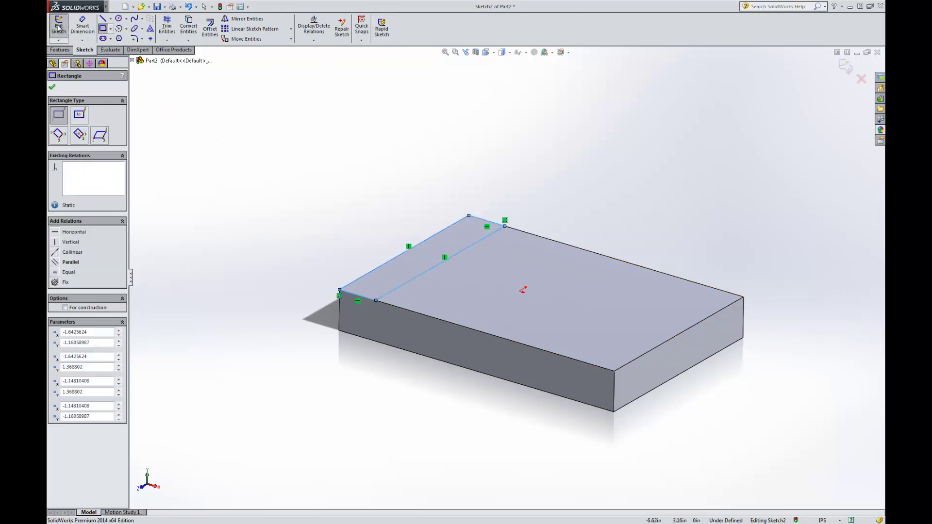
Start a blind boss extrusion of the narrow rectangle sketch and pull its depth upward to 4.00 in.
left_click(60, 50)
key("Down")
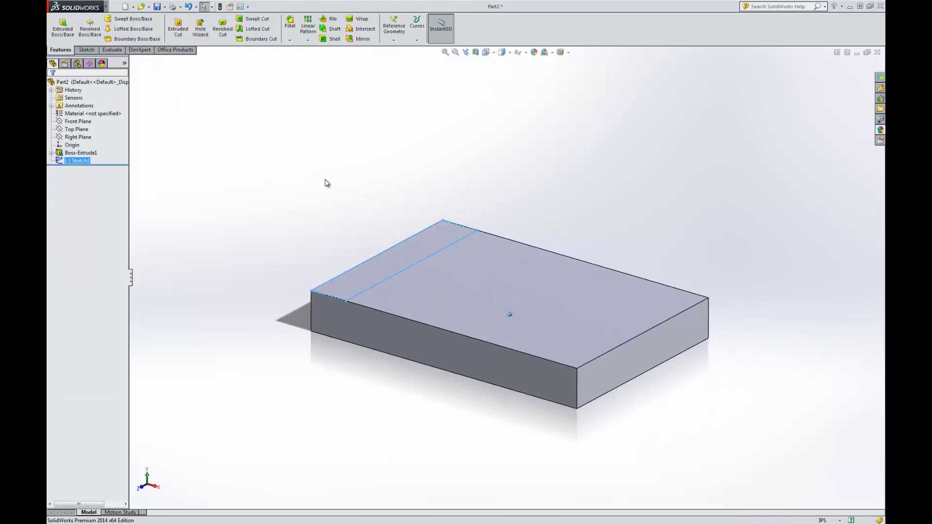
key("Down")
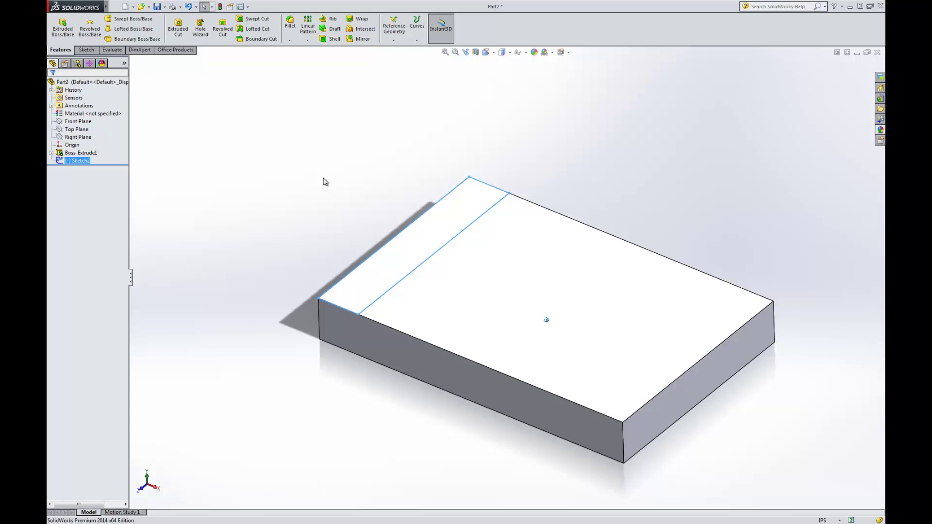
key("Up")
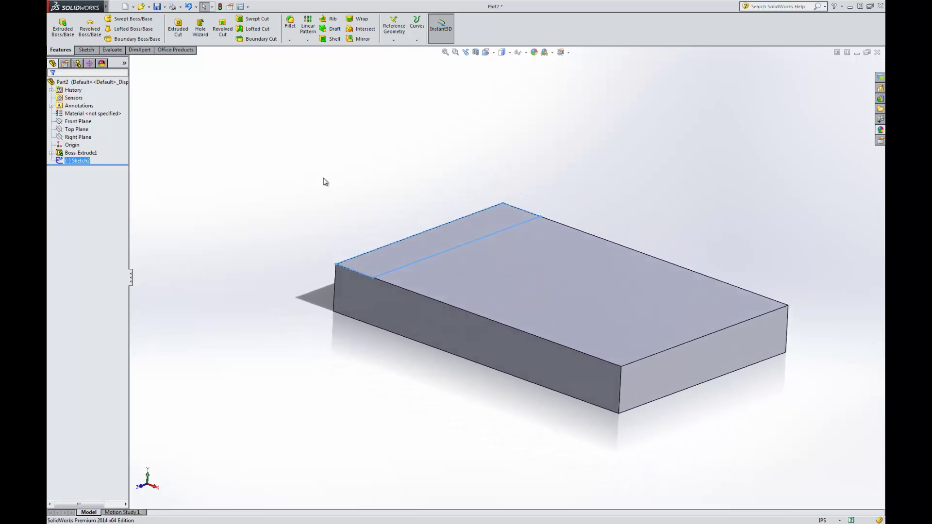
key("Down")
key("Down")
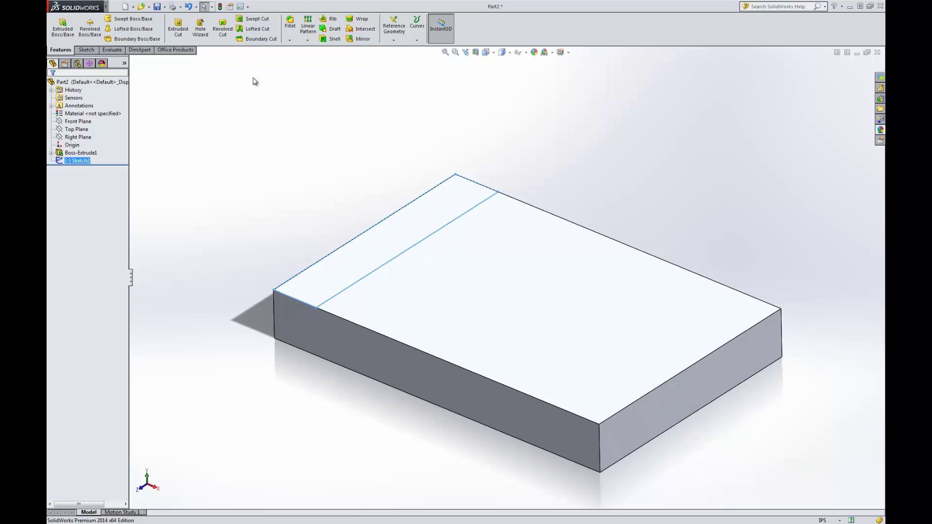
left_click(63, 26)
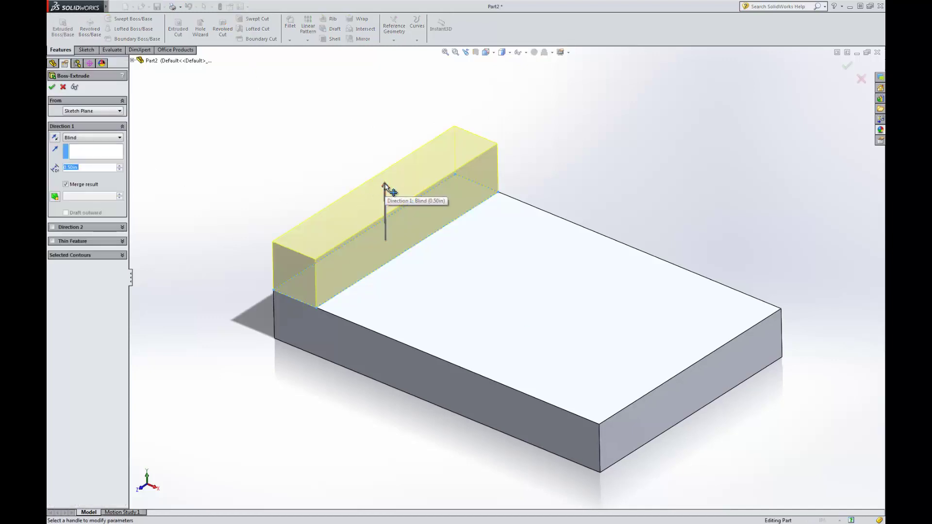
scroll(387, 187, "up", 5)
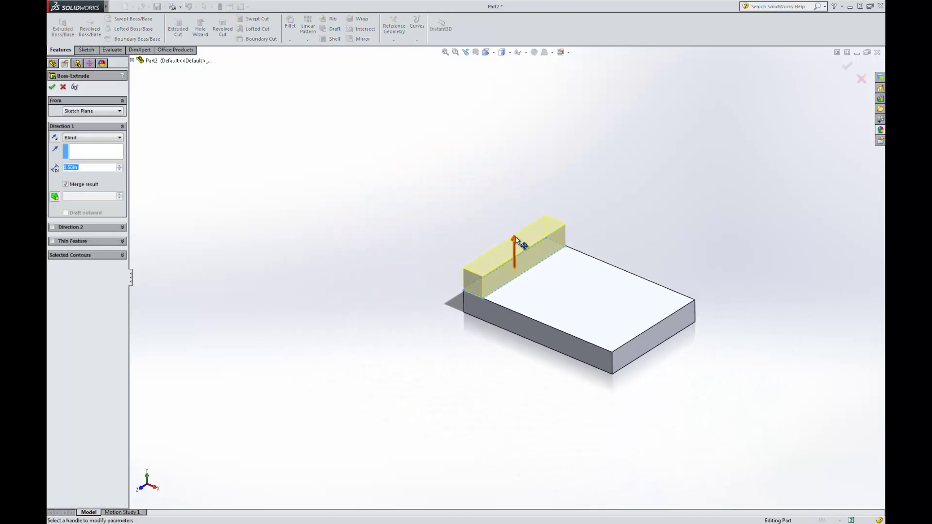
left_click(514, 241)
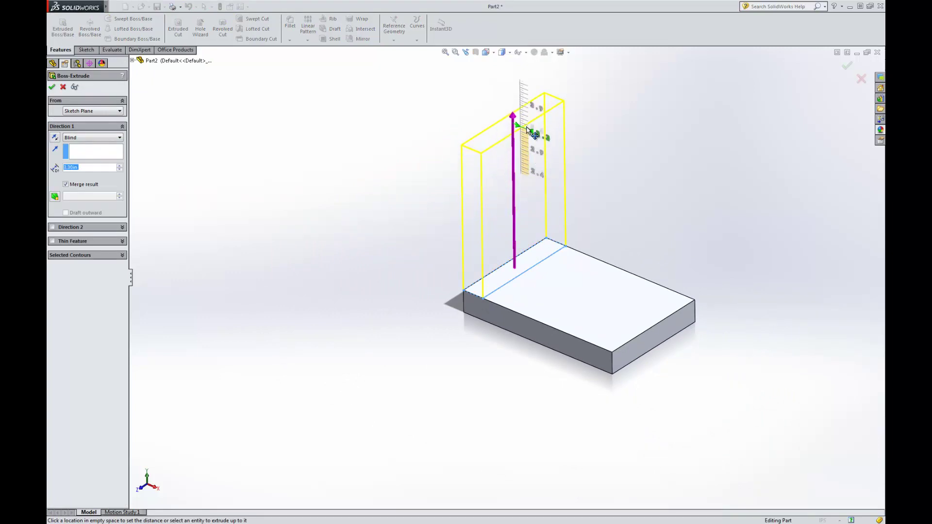
left_click(529, 101)
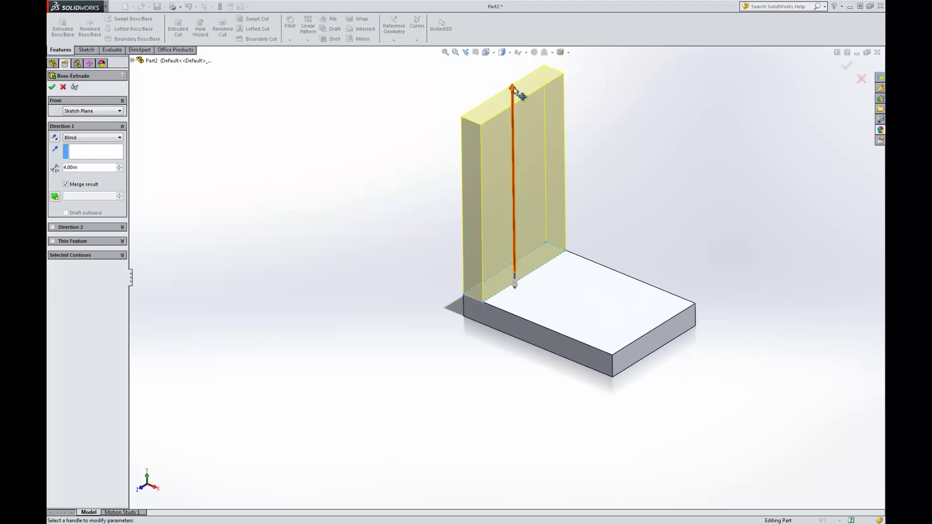
Pull the upright wall's extrusion depth down to 3.00 in and finish the feature.
left_click(514, 88)
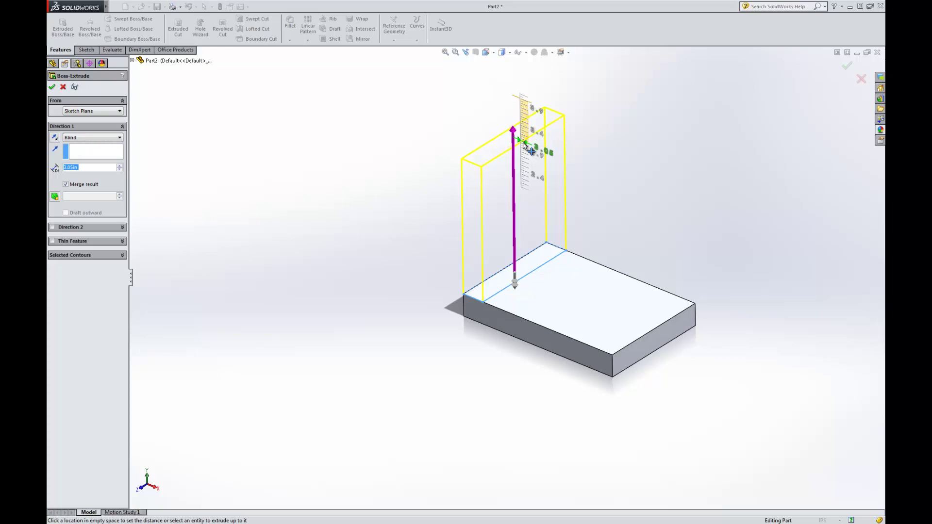
left_click(531, 151)
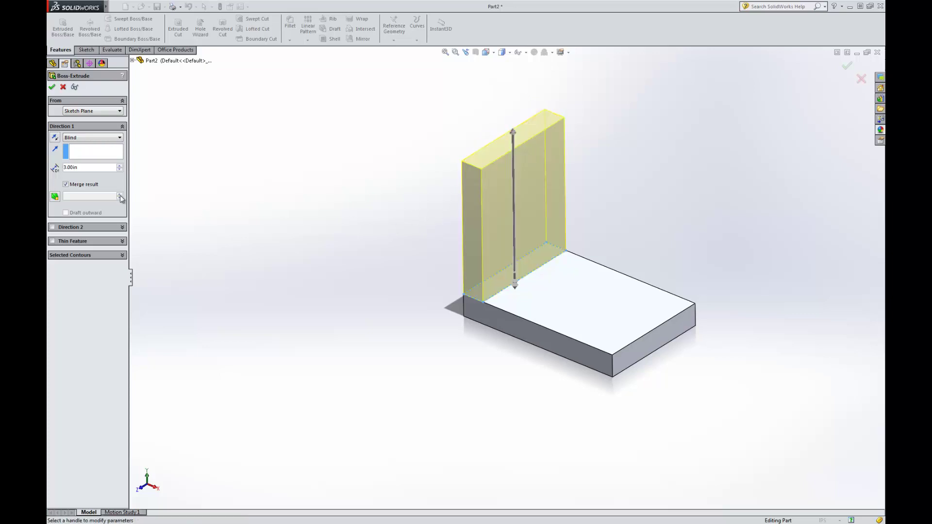
left_click(52, 87)
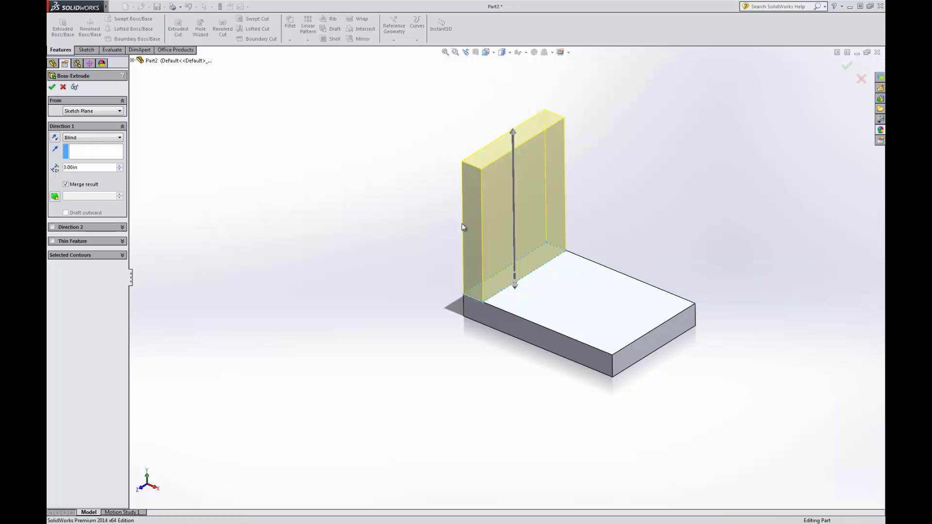
On the wall's inner face, sketch a full-width corner rectangle down from the top edge, about 2.53 in wide and 1.79 in high.
mouse_move(462, 223)
middle_mouse_down()
mouse_move(605, 231)
mouse_move(672, 219)
mouse_move(664, 233)
mouse_move(524, 279)
mouse_move(473, 227)
mouse_move(566, 326)
mouse_move(486, 256)
mouse_move(548, 238)
mouse_move(484, 204)
mouse_move(549, 371)
mouse_move(501, 186)
middle_mouse_up()
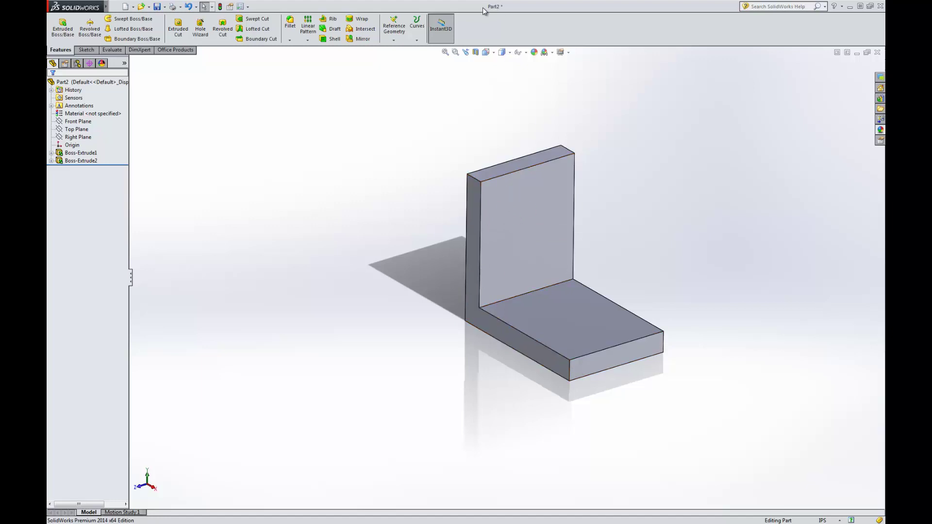
mouse_move(571, 245)
middle_mouse_down()
mouse_move(482, 263)
mouse_move(443, 291)
middle_mouse_up()
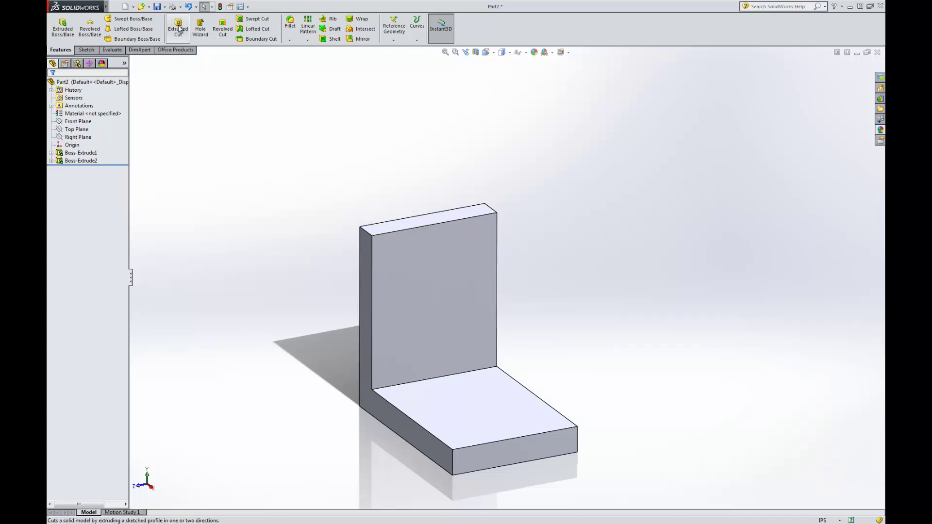
left_click(86, 50)
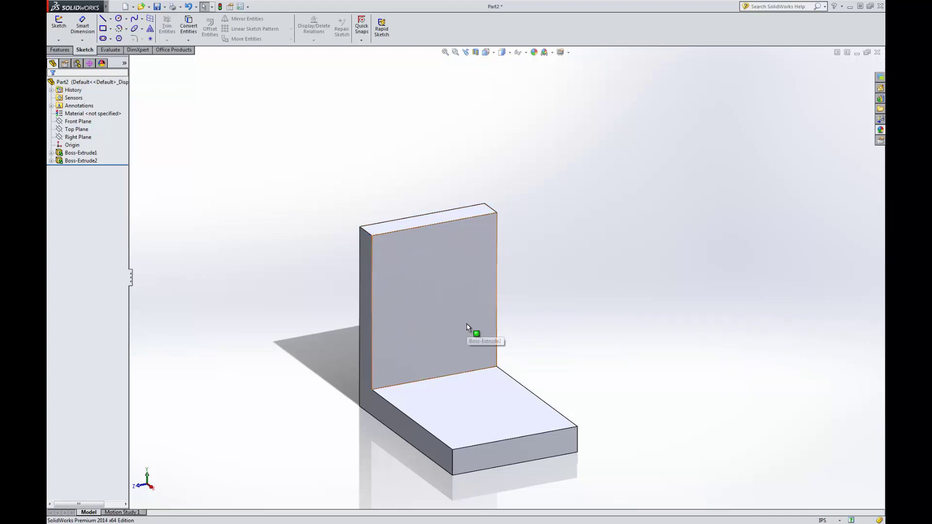
left_click(59, 24)
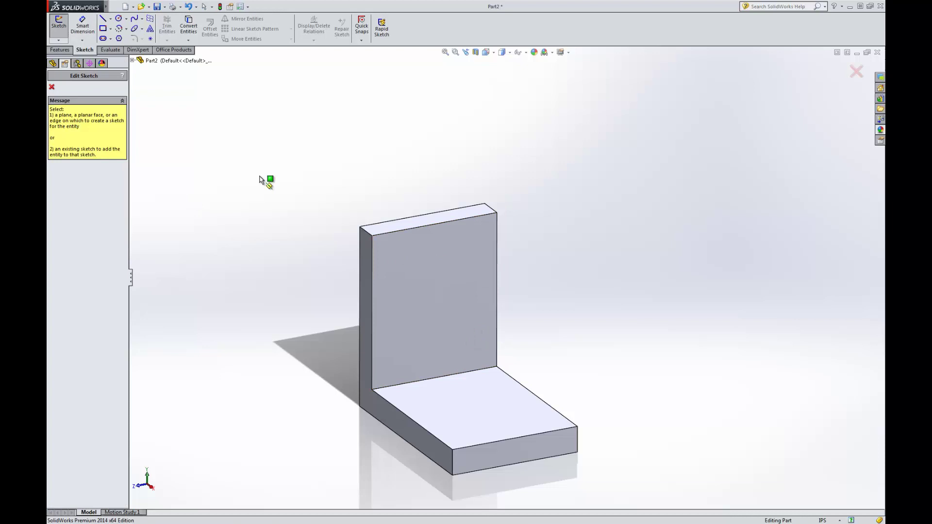
left_click(471, 241)
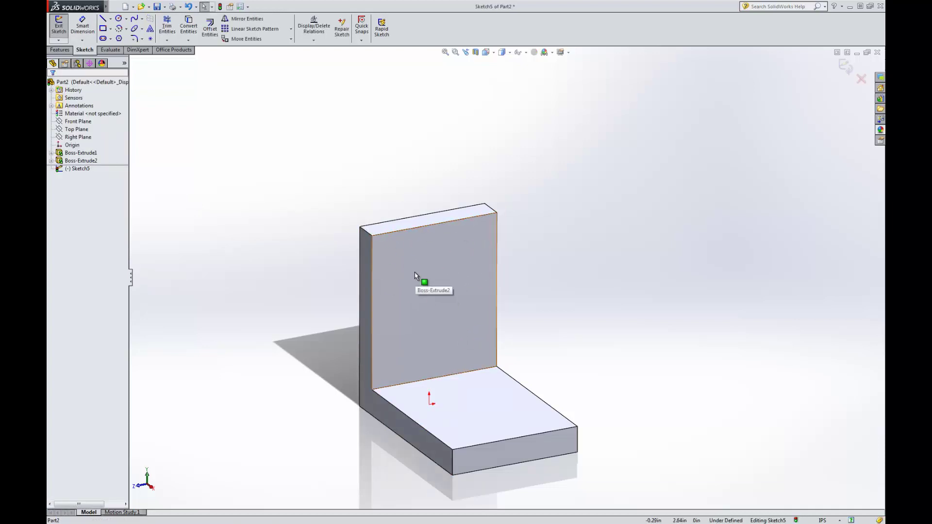
left_click(103, 28)
left_click(372, 235)
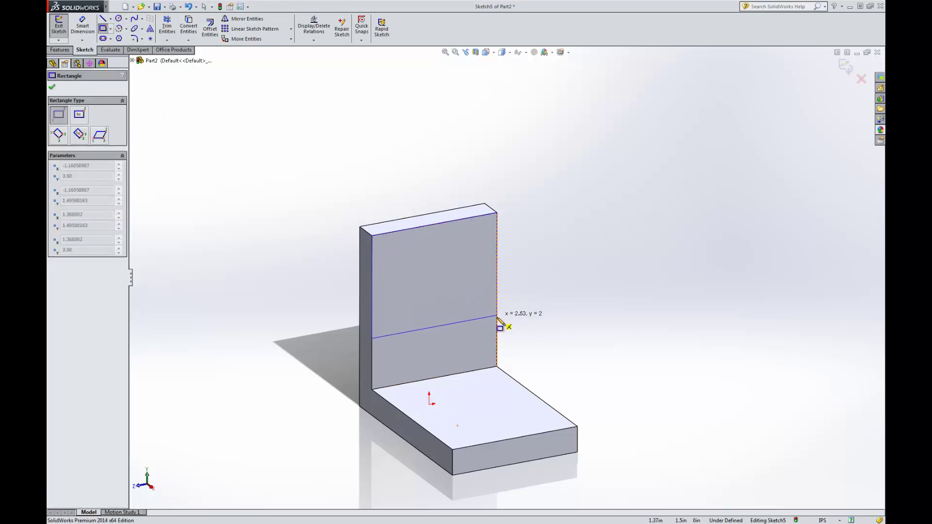
left_click(496, 305)
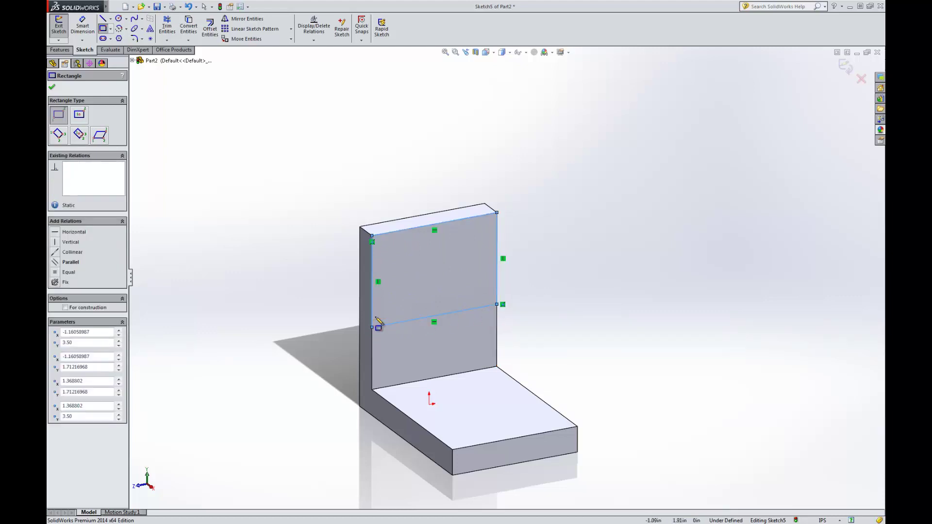
key("Escape")
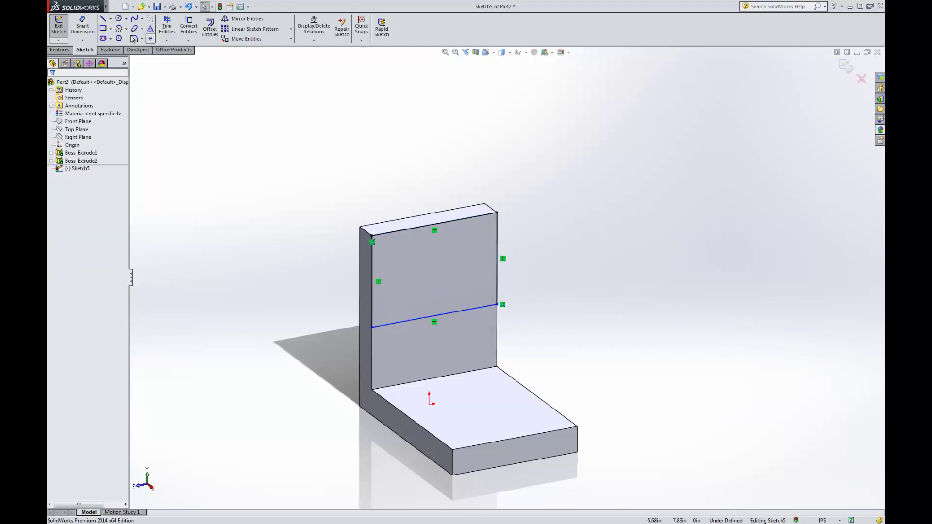
Sketch a 180° centerpoint arc centred on the midpoint of the rectangle's lower line, joining that line's two endpoints over the top.
left_click(119, 29)
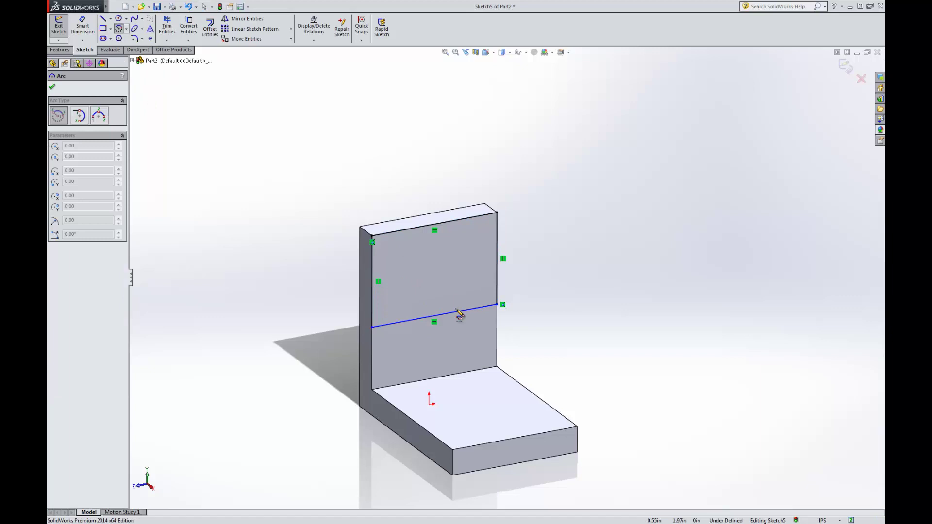
left_click(435, 316)
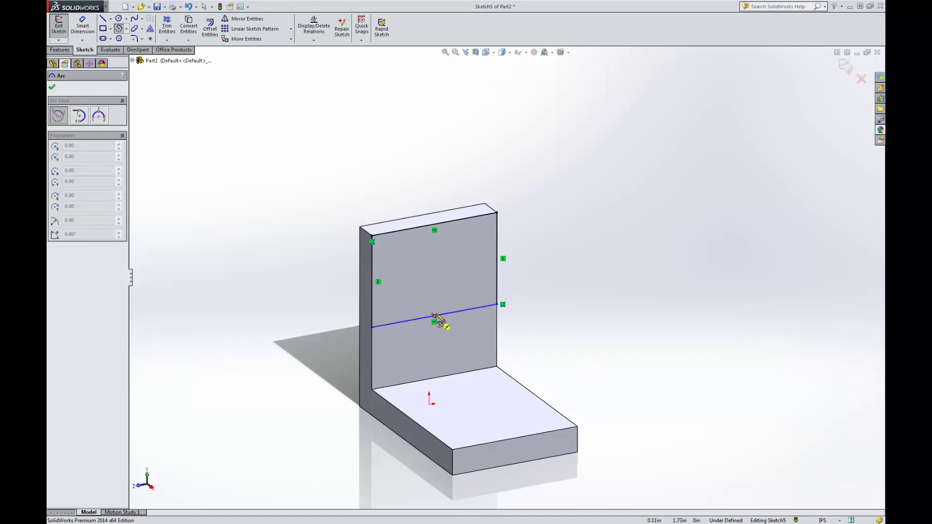
left_click(497, 305)
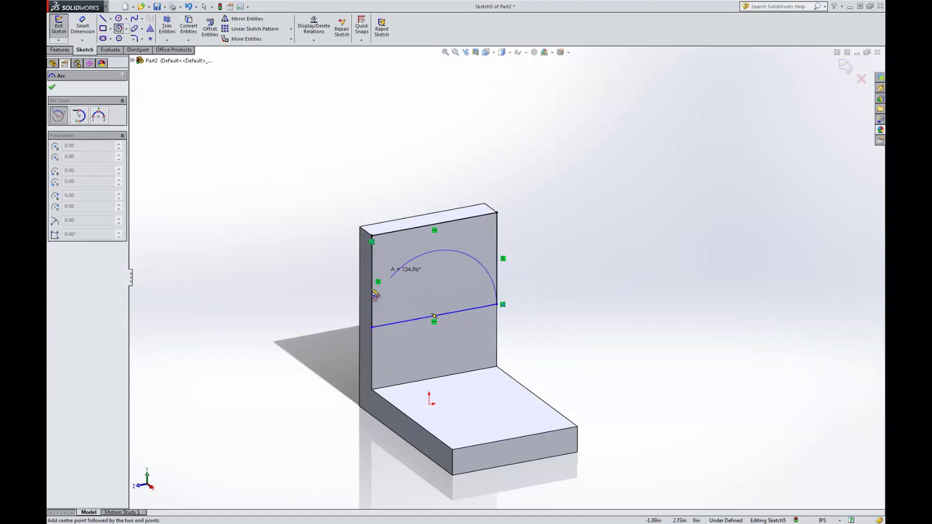
left_click(372, 328)
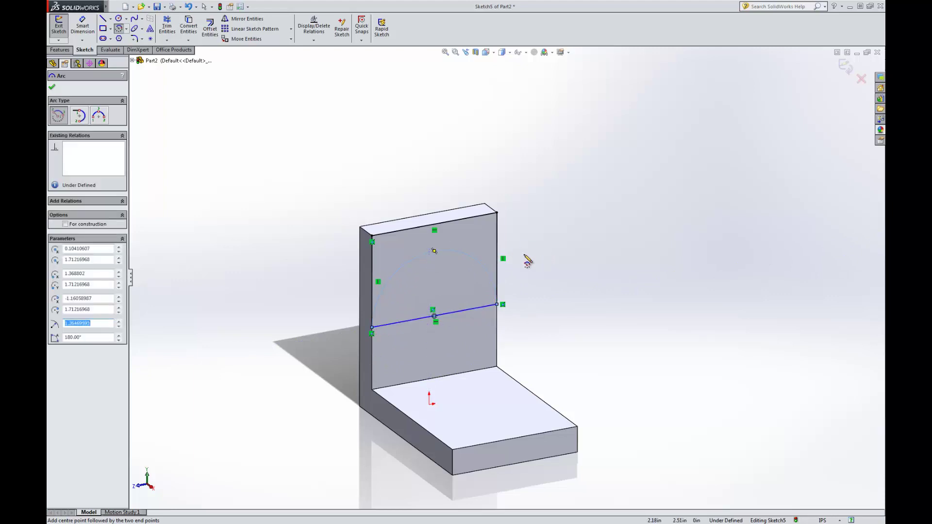
key("Escape")
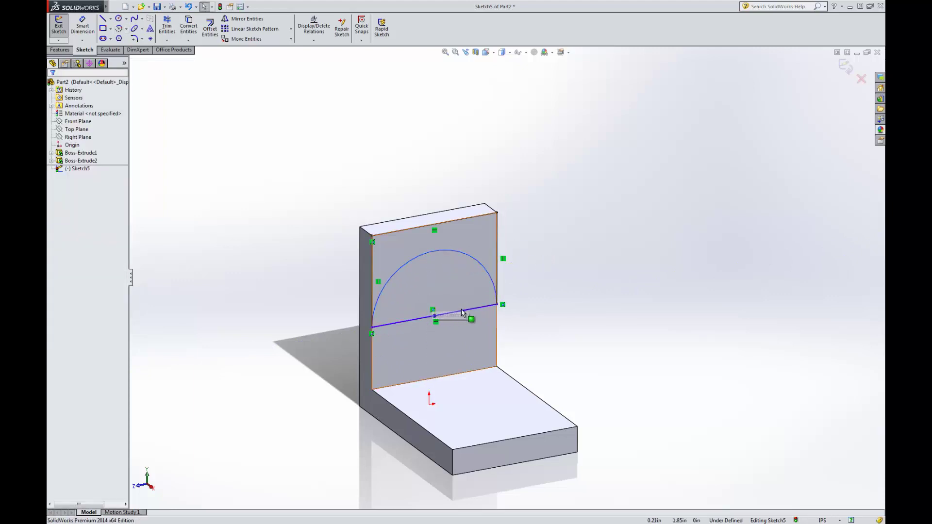
Delete the rectangle's lower line beneath the arc and exit the sketch.
key("s")
left_click(486, 298)
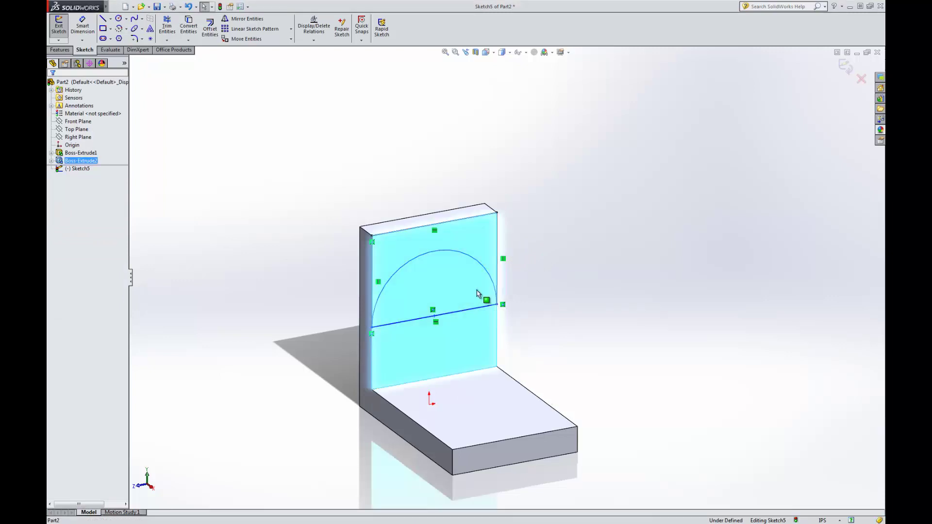
left_click(531, 299)
left_click(471, 310)
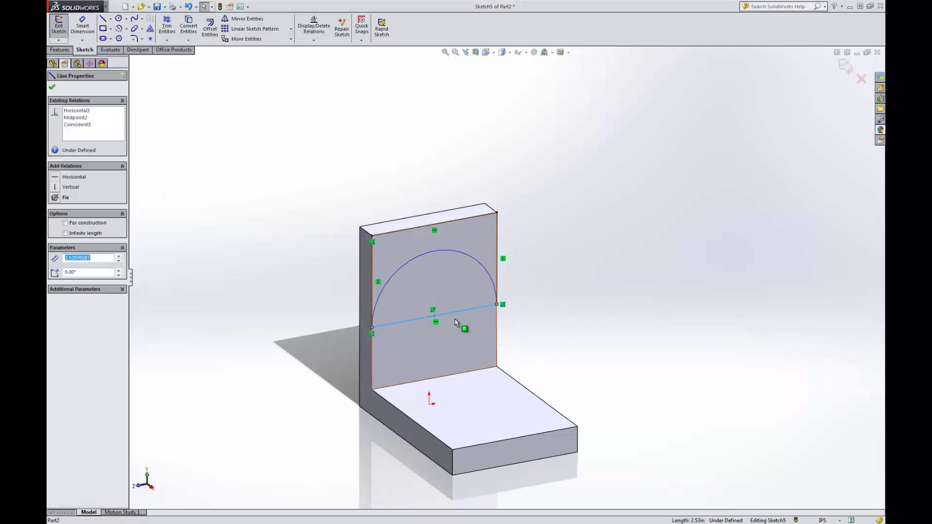
key("Delete")
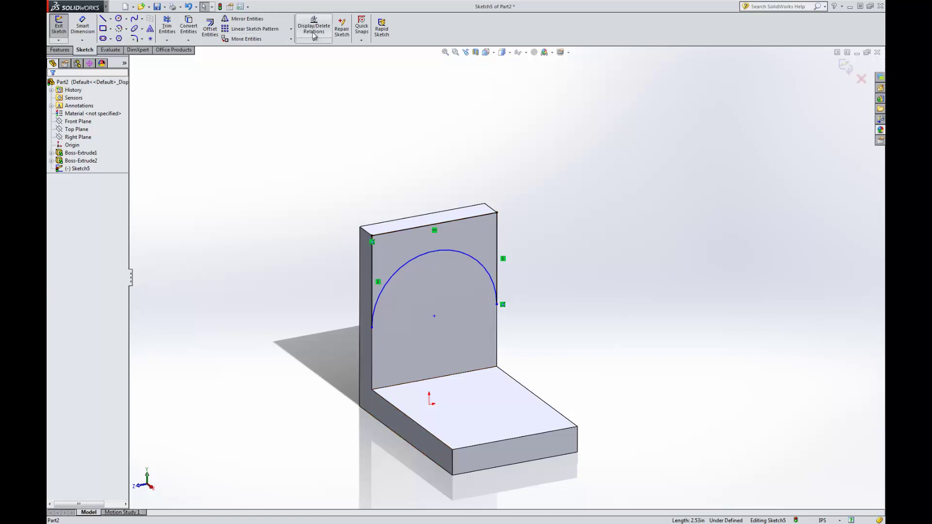
left_click(59, 26)
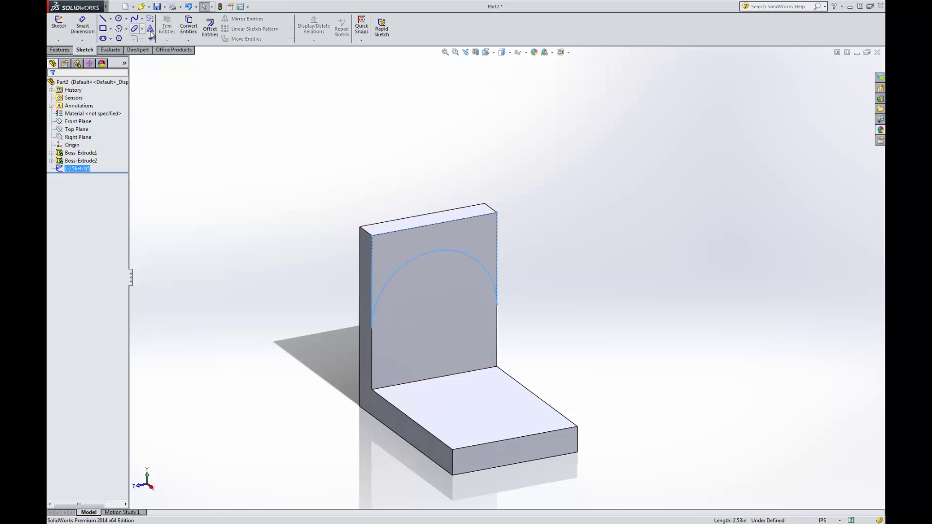
Cut-extrude the profile above the arc with the Through All end condition to round off the wall's top.
left_click(66, 51)
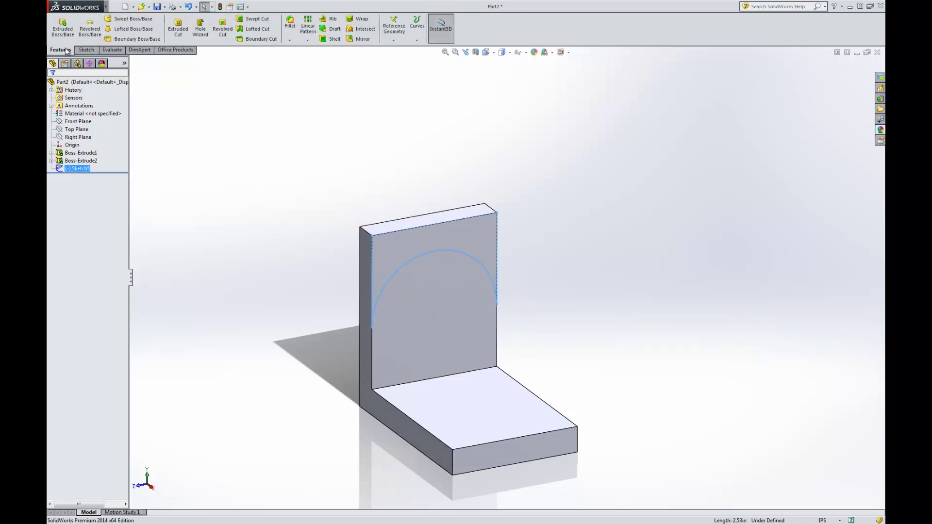
left_click(178, 28)
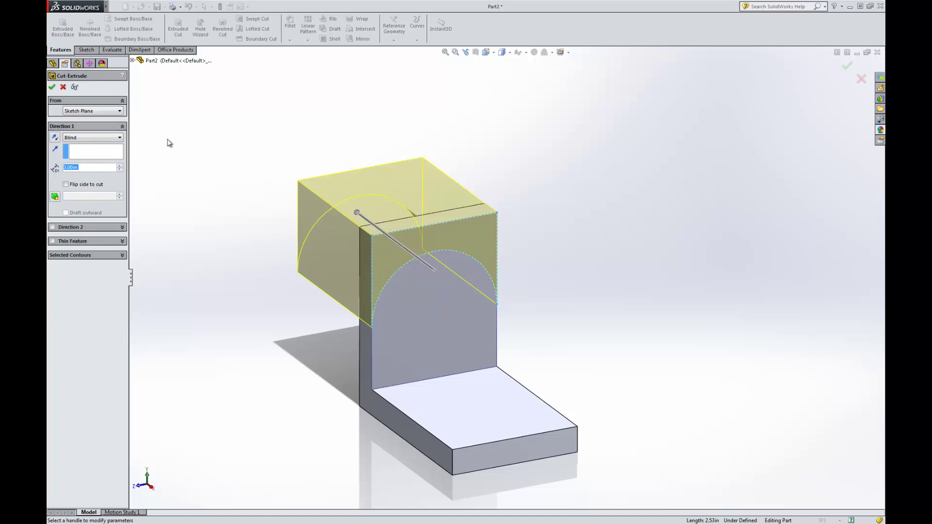
left_click(117, 140)
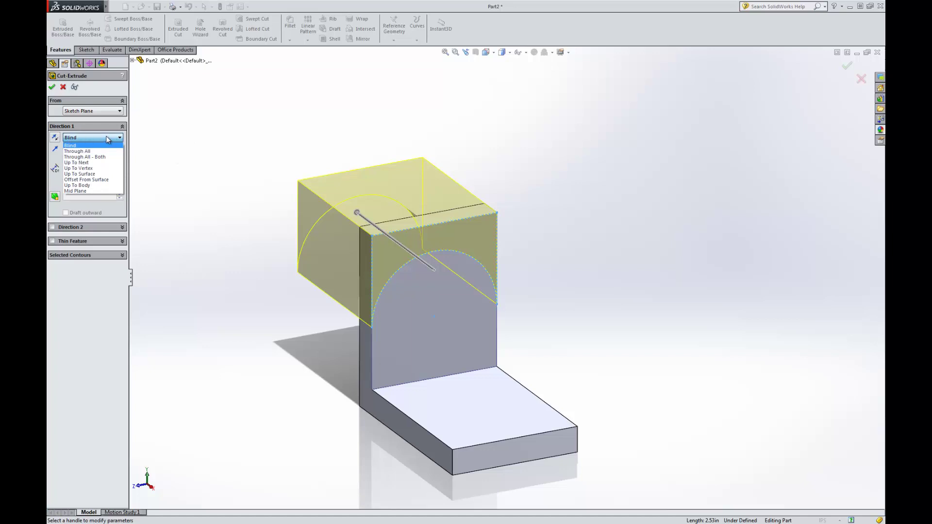
left_click(77, 151)
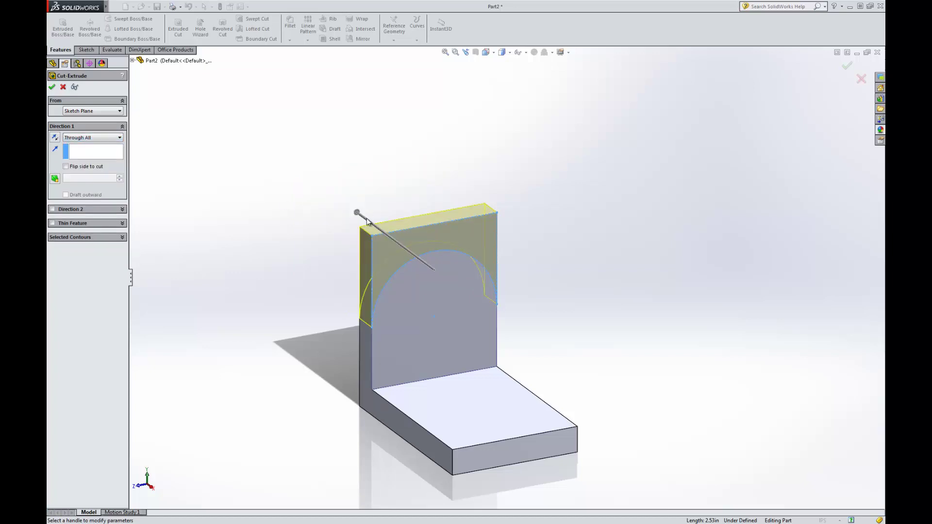
left_click(107, 139)
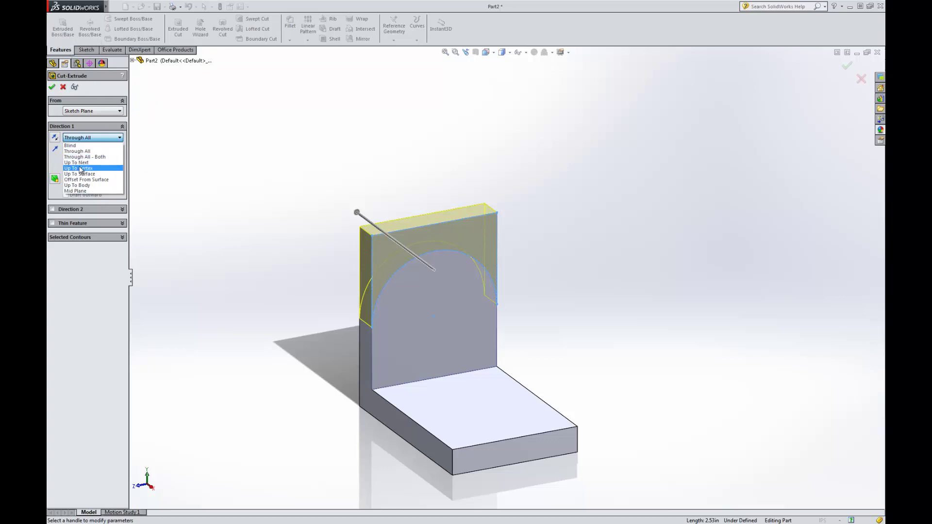
left_click(99, 151)
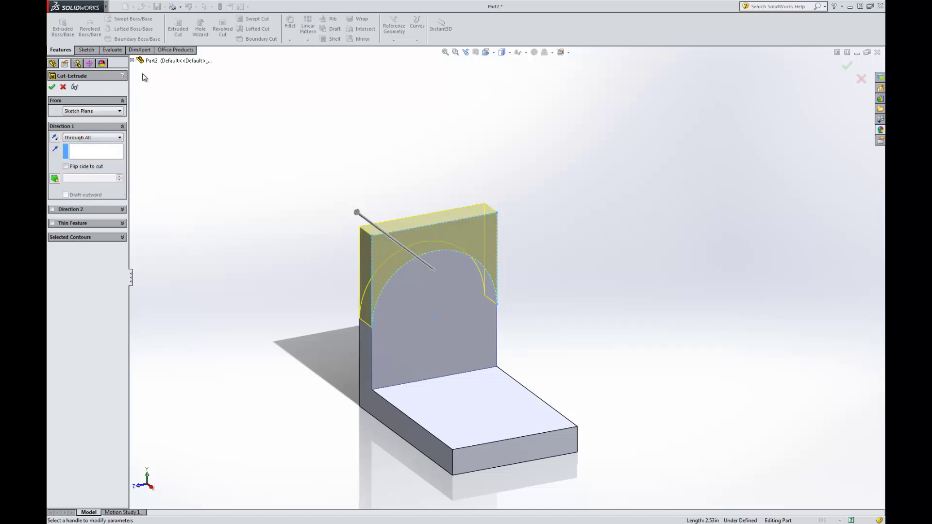
left_click(52, 87)
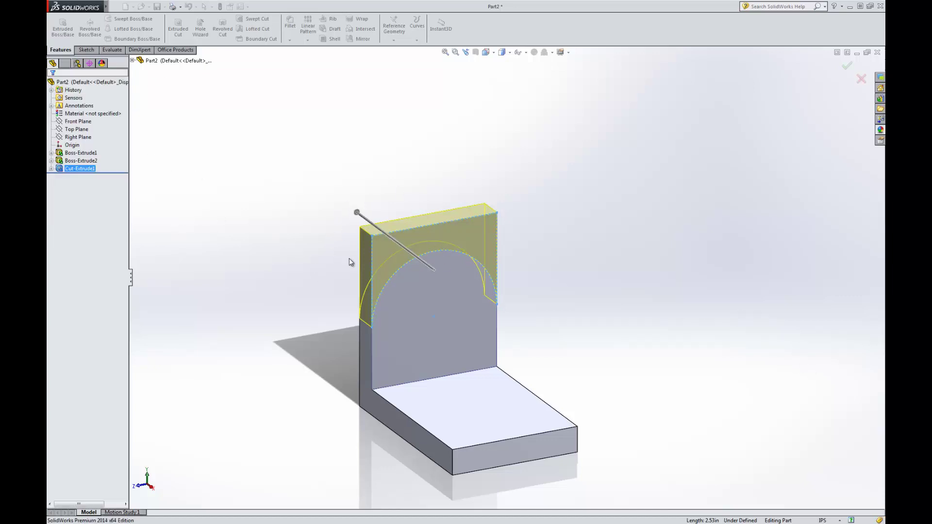
On the wall's inner face, sketch a circle of about 0.62 in radius centred on the rounded top's arc centre, and exit the sketch.
left_click(596, 199)
middle_click_drag(555, 275, 486, 243)
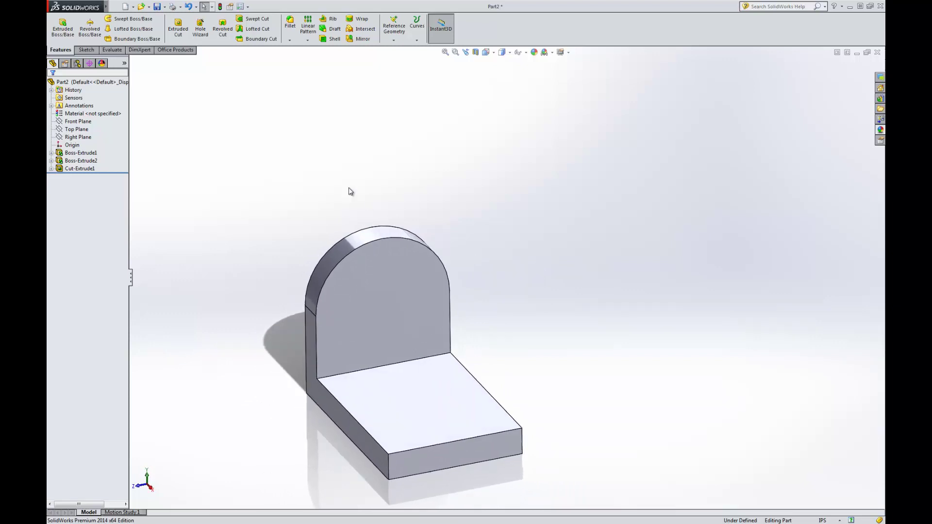
left_click(87, 50)
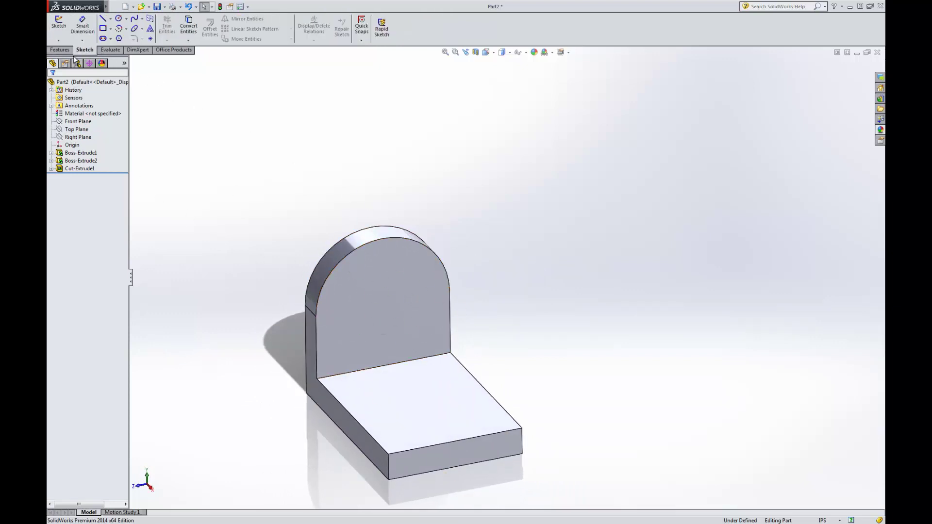
left_click(58, 25)
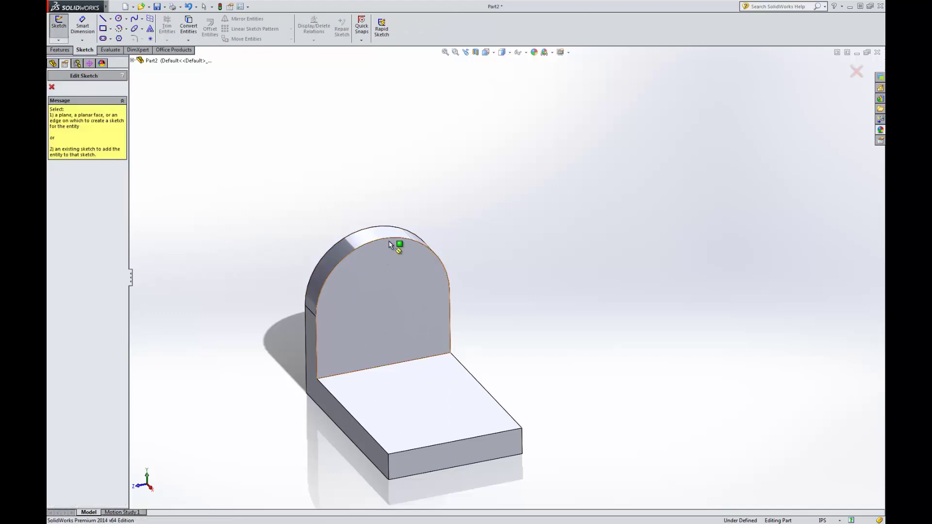
left_click(389, 259)
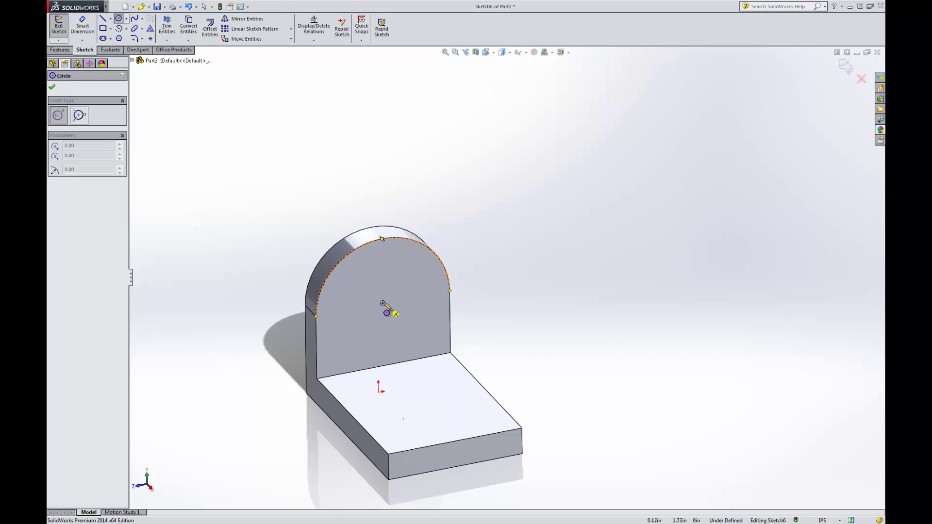
left_click(383, 303)
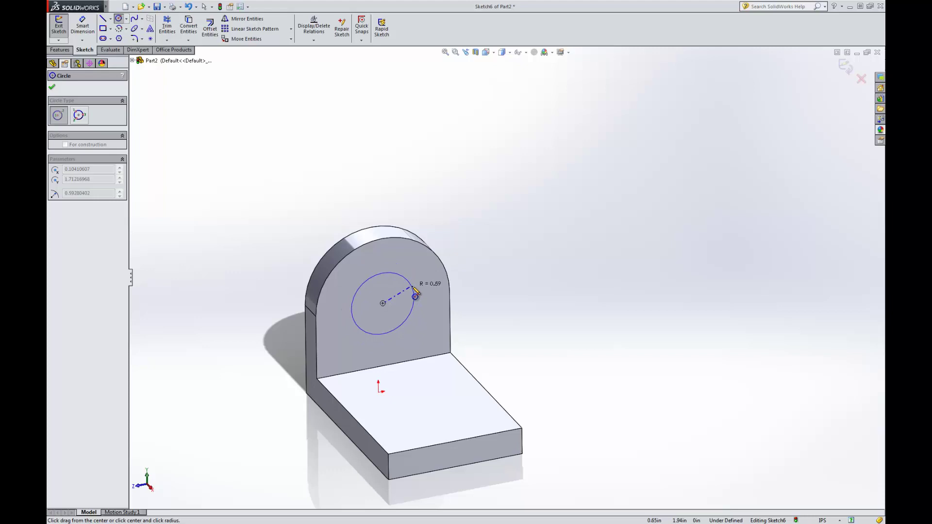
left_click(416, 294)
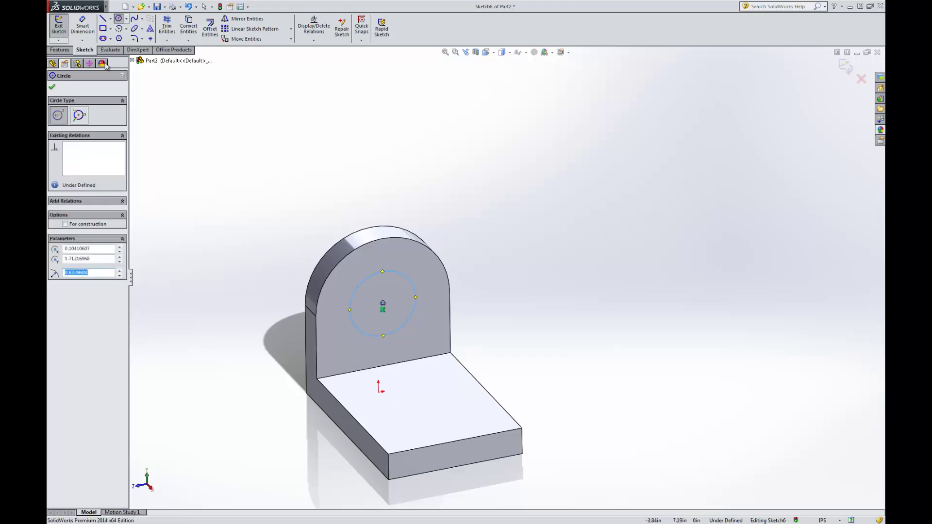
left_click(59, 26)
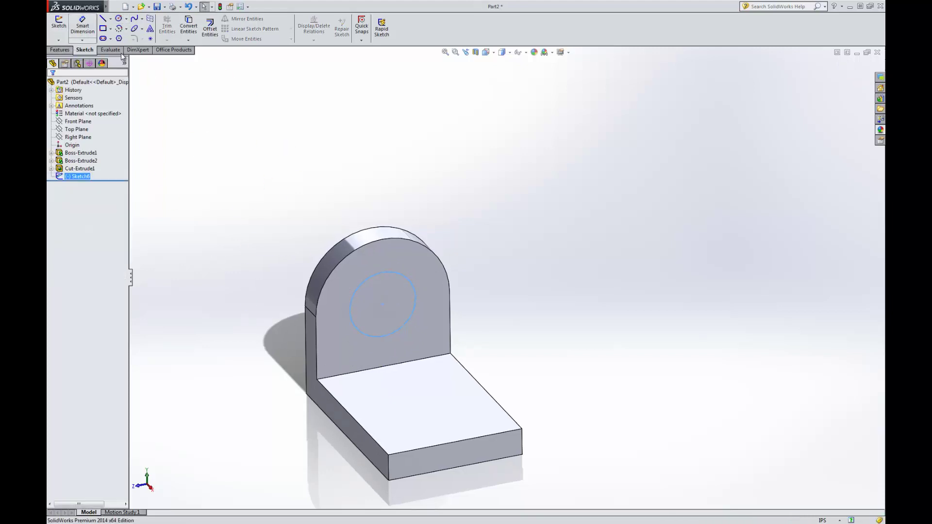
Cut-extrude the circle with the Through All end condition to make a round hole through the upright wall.
left_click(61, 49)
left_click(178, 28)
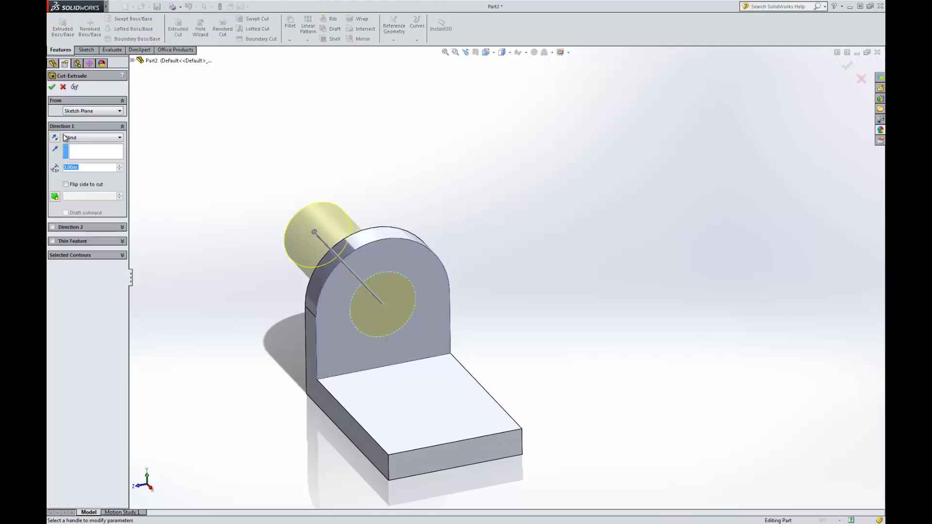
left_click(114, 139)
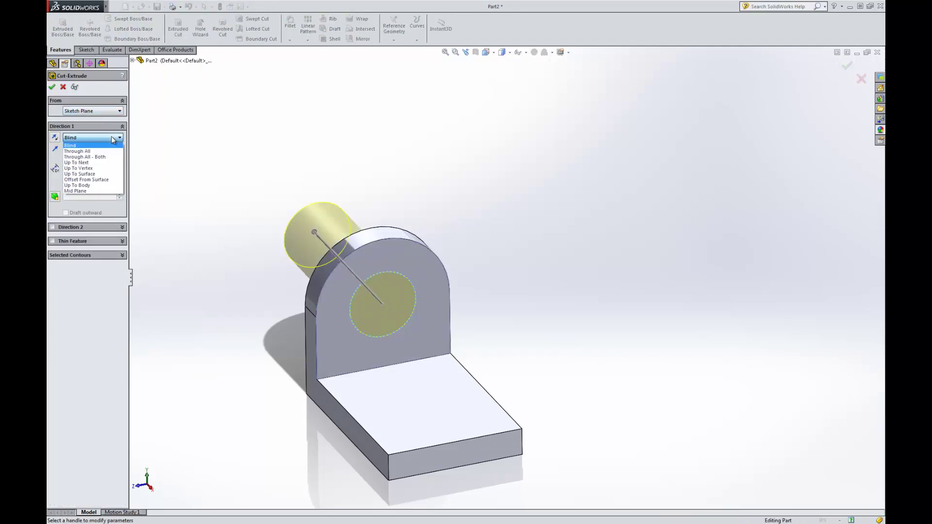
left_click(94, 155)
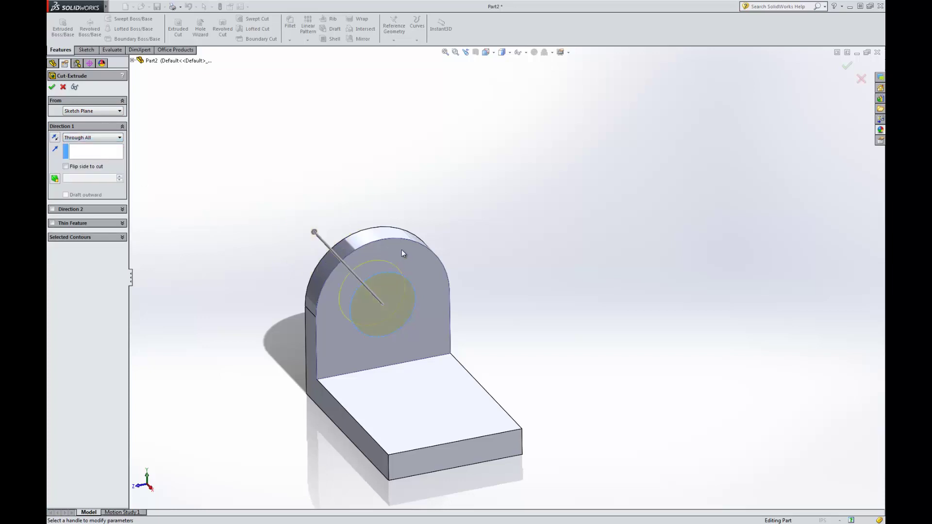
left_click(52, 88)
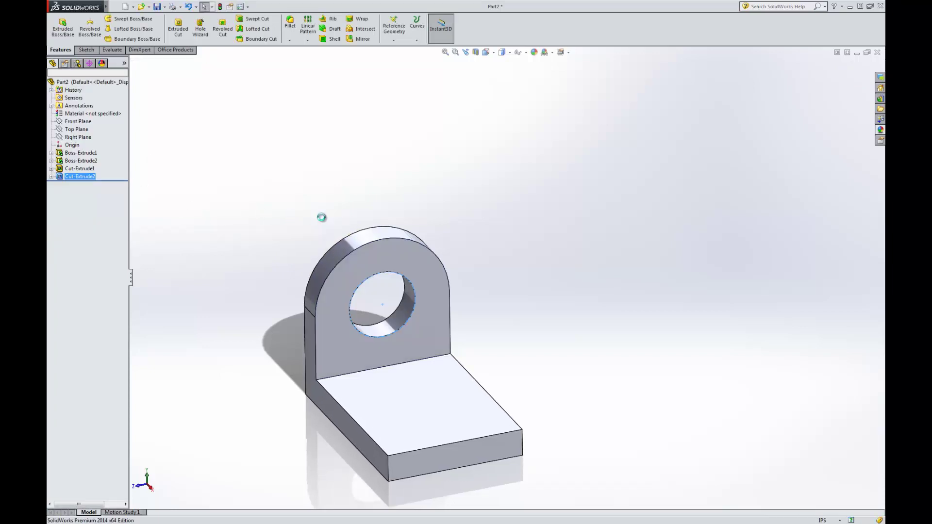
middle_click_drag(521, 254, 502, 264)
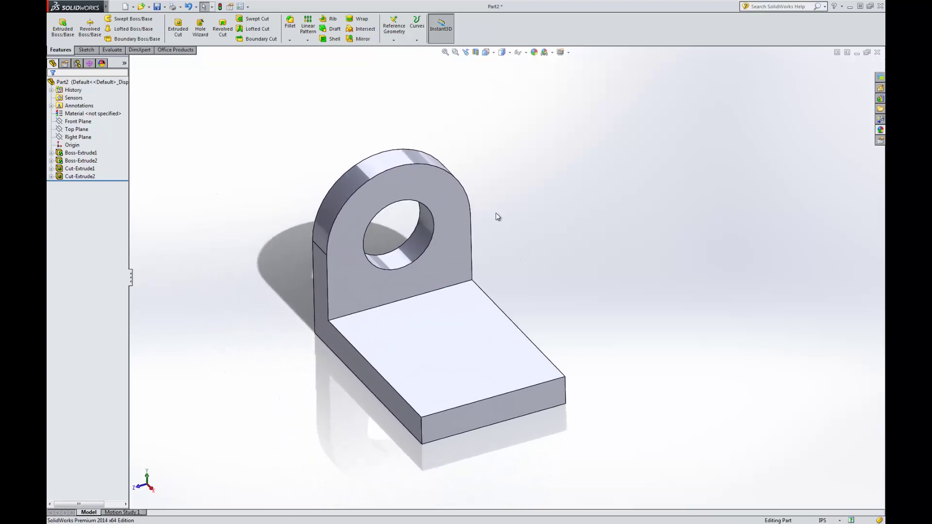